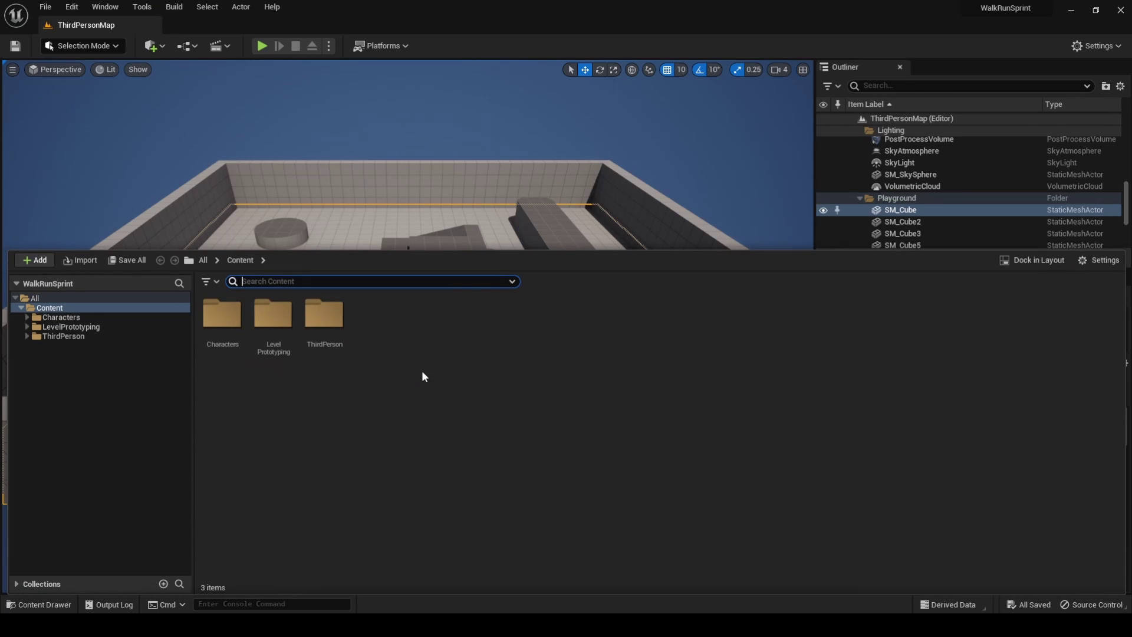
Step: Create a WalkRunSprint folder under Content and import the NinjaSprint animation into it using the SK_Mannequin skeleton
{"action": "right_click", "coordinate": [422, 372]}
{"action": "left_click", "coordinate": [487, 255]}
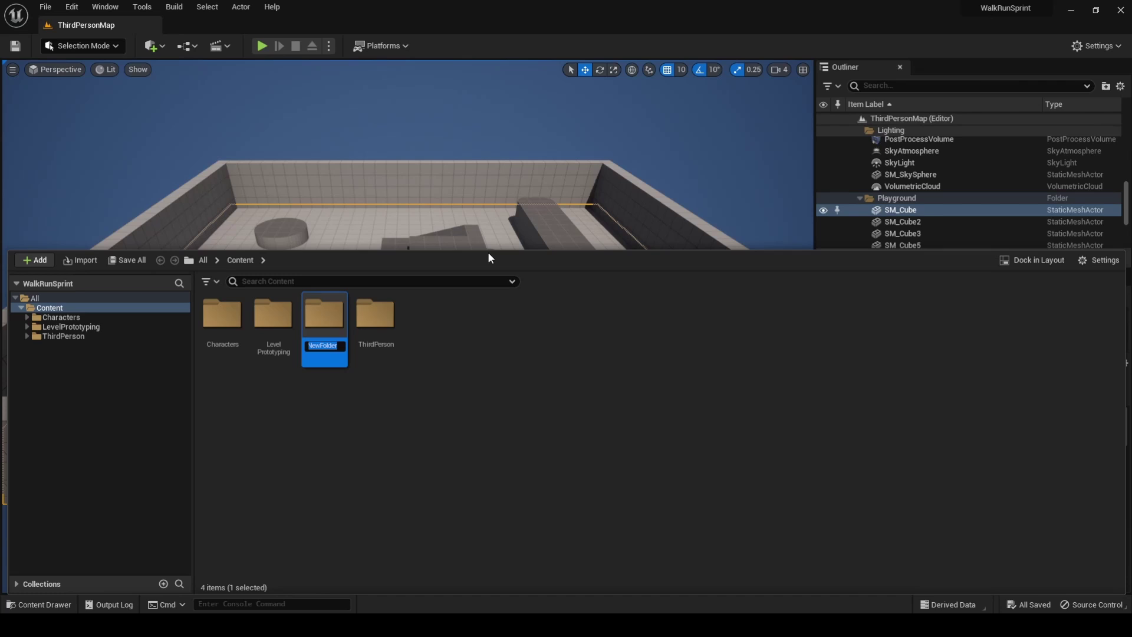
{"action": "type", "text": "WalkRunSprint"}
{"action": "key", "text": "Return"}
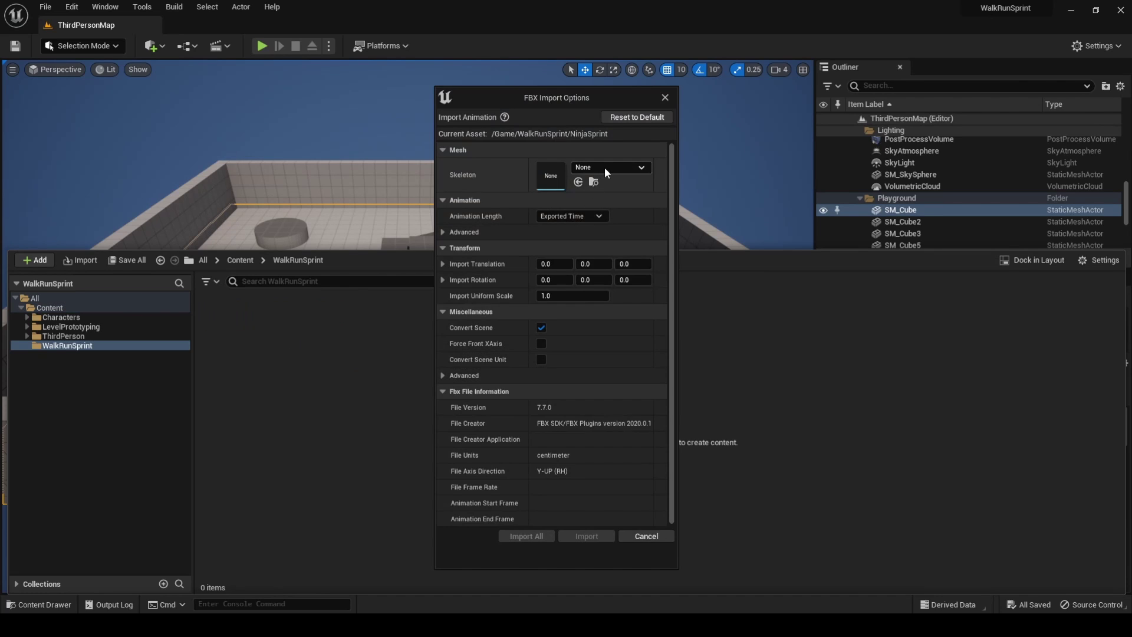
{"action": "left_click", "coordinate": [604, 168]}
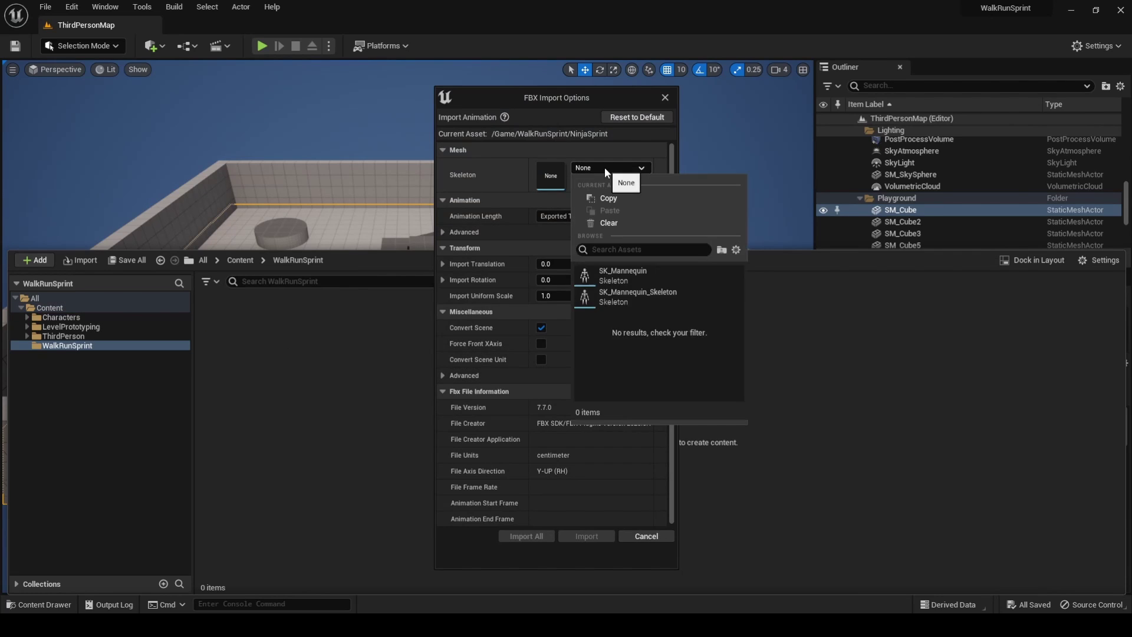
{"action": "left_click", "coordinate": [633, 278]}
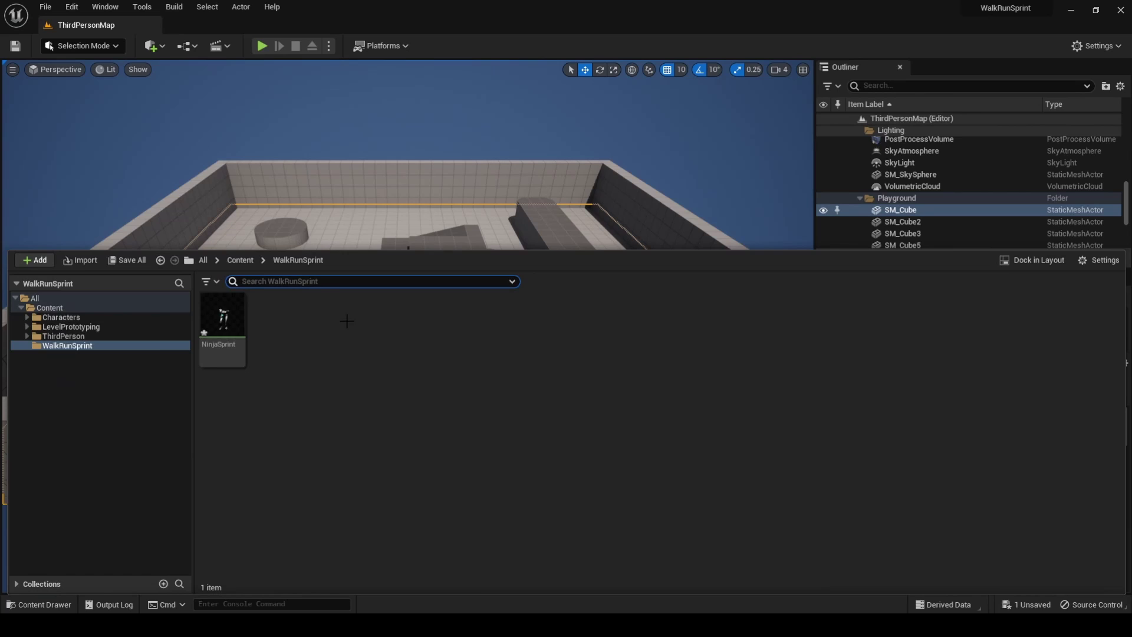
Step: Open the BP_ThirdPersonCharacter blueprint from the ThirdPerson Blueprints folder for editing
{"action": "left_click", "coordinate": [37, 338]}
{"action": "double_click", "coordinate": [223, 324]}
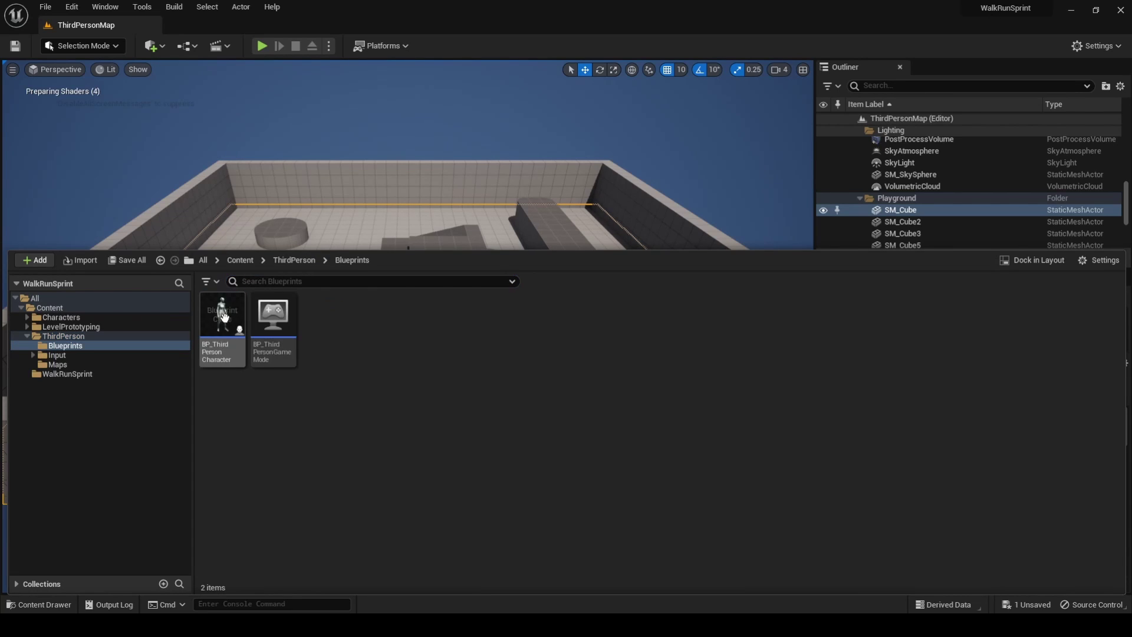
{"action": "left_click", "coordinate": [226, 331]}
{"action": "double_click", "coordinate": [226, 330]}
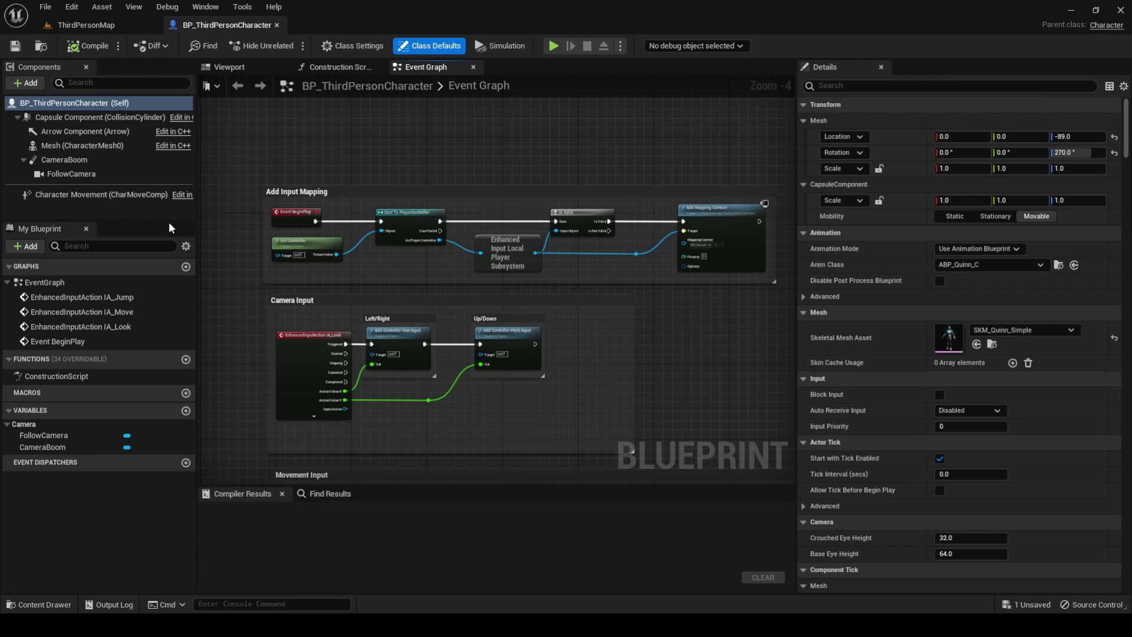
Step: Set the character Mesh component's skeletal mesh asset to SKM_Manny_Simple, and compile and save the blueprint
{"action": "left_click", "coordinate": [228, 68]}
{"action": "left_click", "coordinate": [76, 146]}
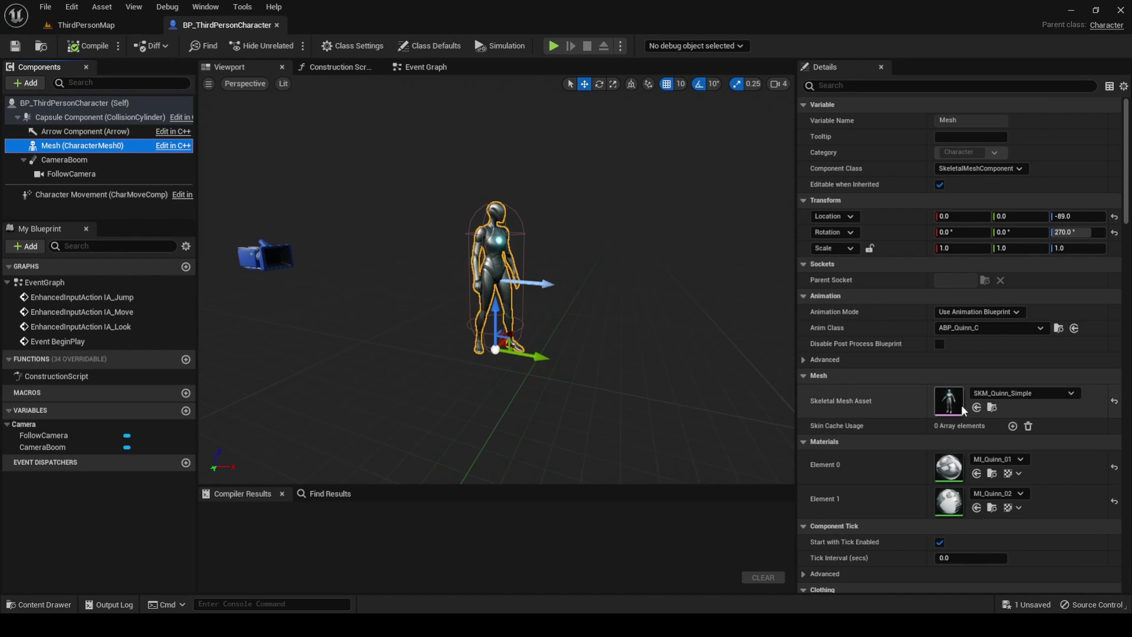
{"action": "left_click", "coordinate": [996, 392]}
{"action": "left_click", "coordinate": [1058, 279]}
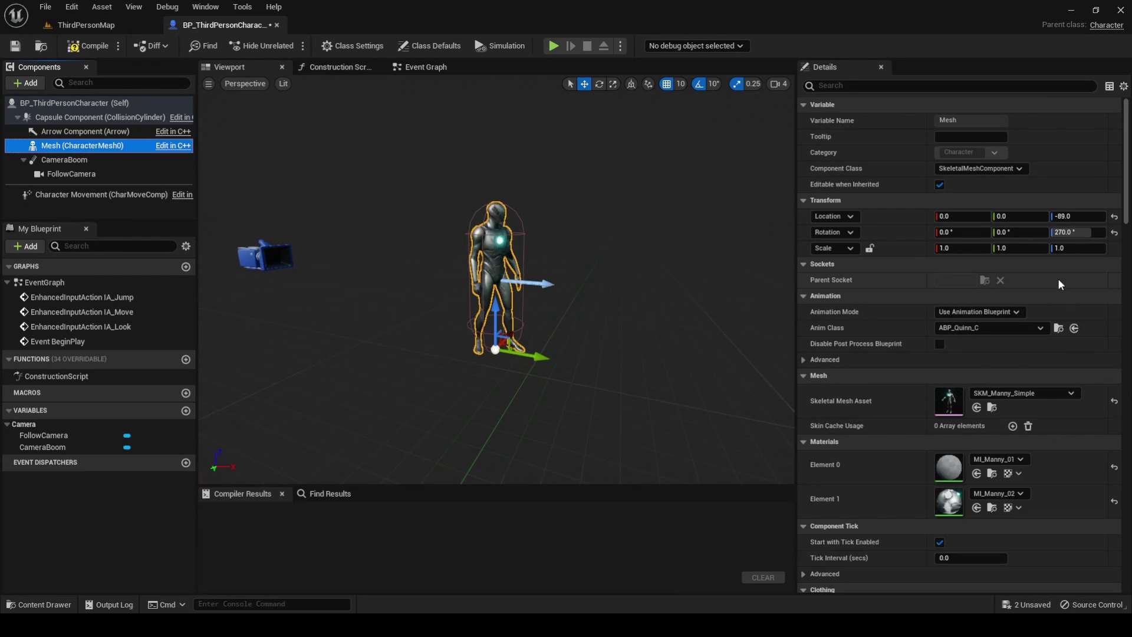
{"action": "left_click", "coordinate": [88, 45]}
{"action": "left_click", "coordinate": [13, 48]}
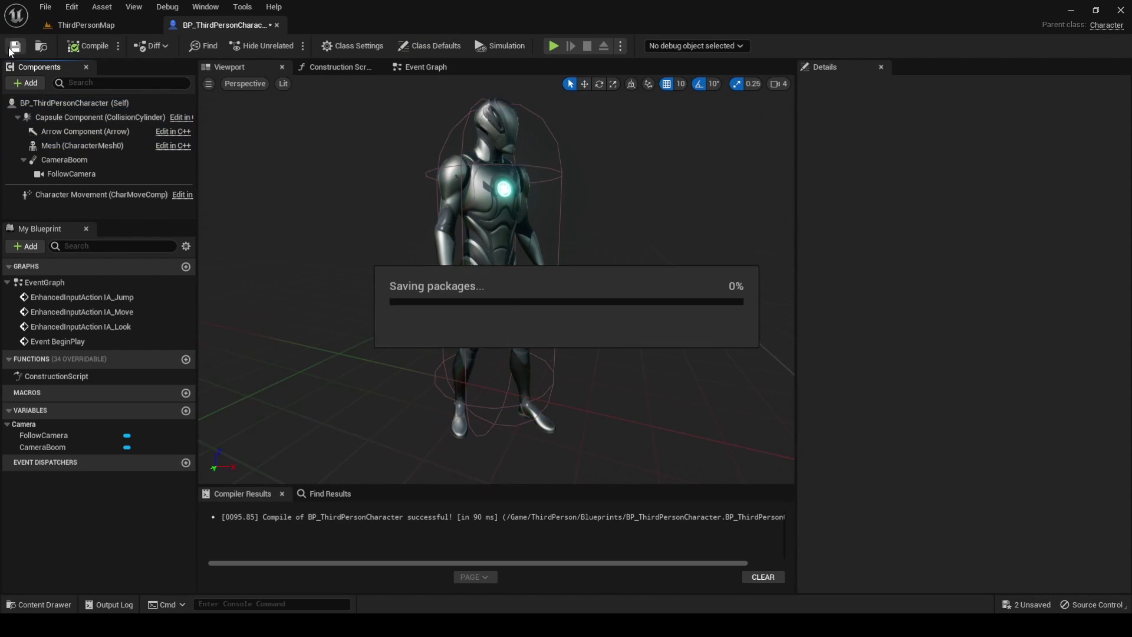
Step: Return to ThirdPersonMap and create a legacy Blend Space 1D for the SK_Mannequin skeleton in the WalkRunSprint folder
{"action": "left_click", "coordinate": [87, 25]}
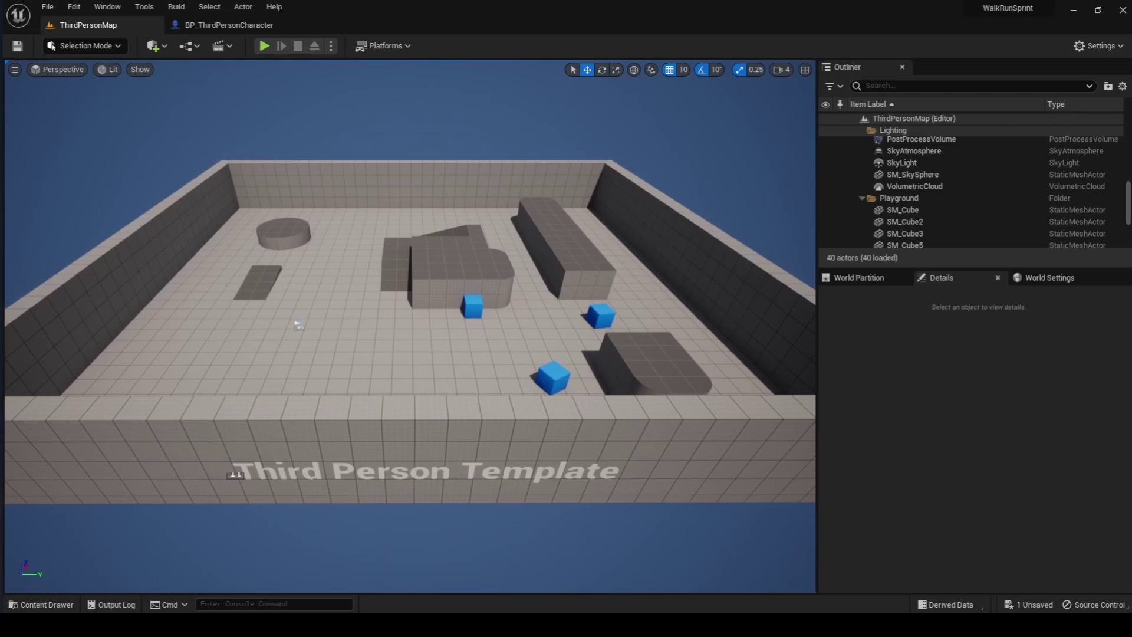
{"action": "left_click", "coordinate": [299, 325]}
{"action": "key", "text": "ctrl+space"}
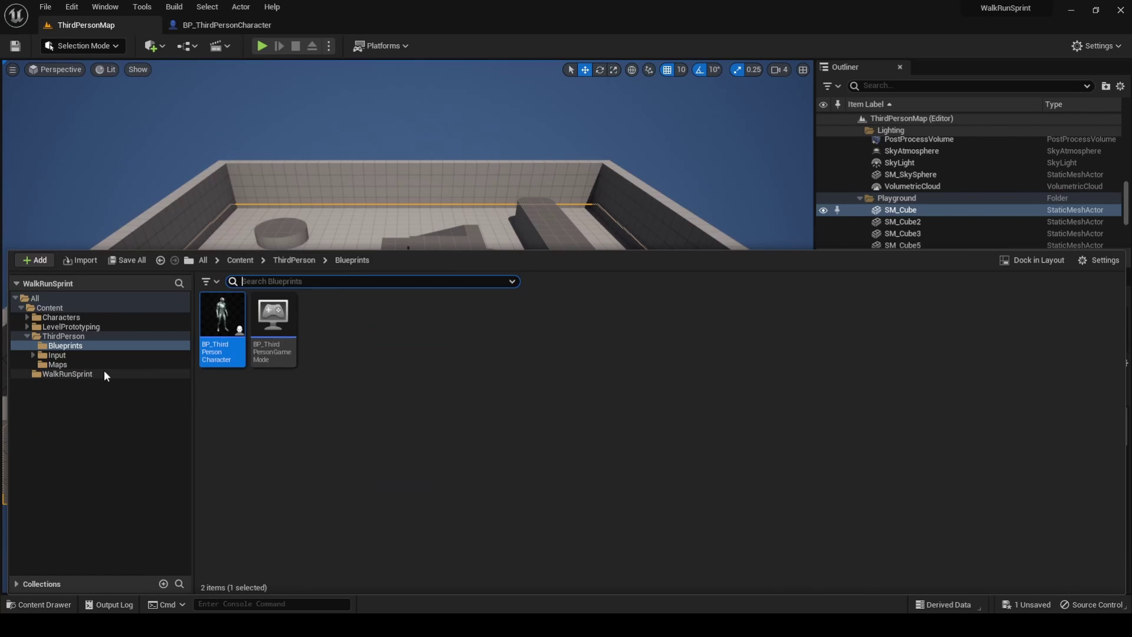
{"action": "left_click", "coordinate": [62, 374]}
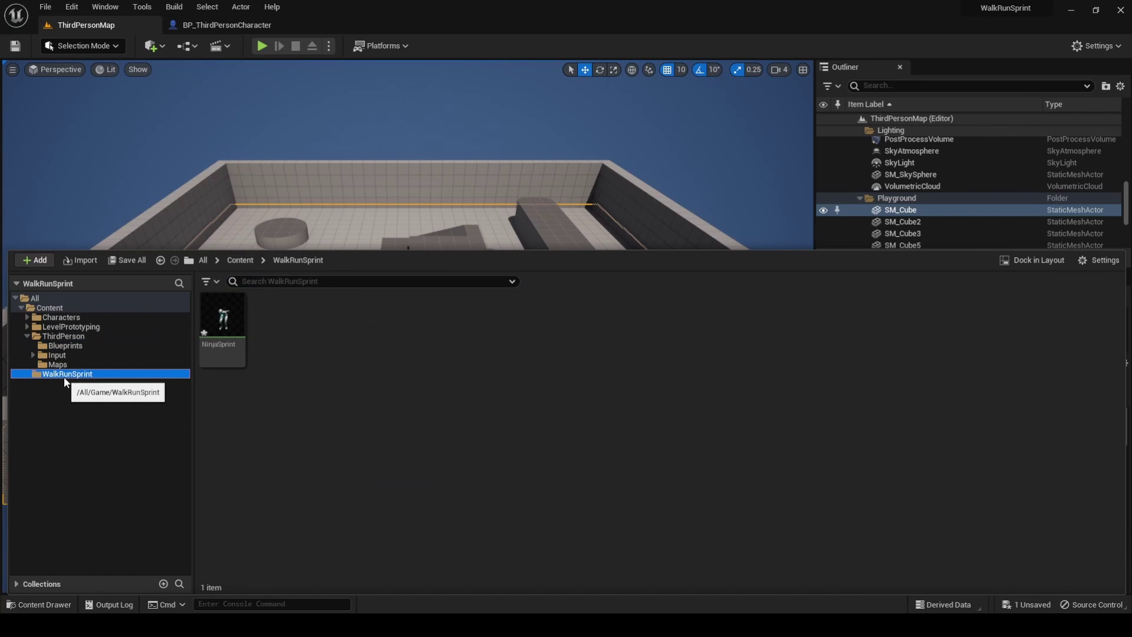
{"action": "right_click", "coordinate": [355, 339]}
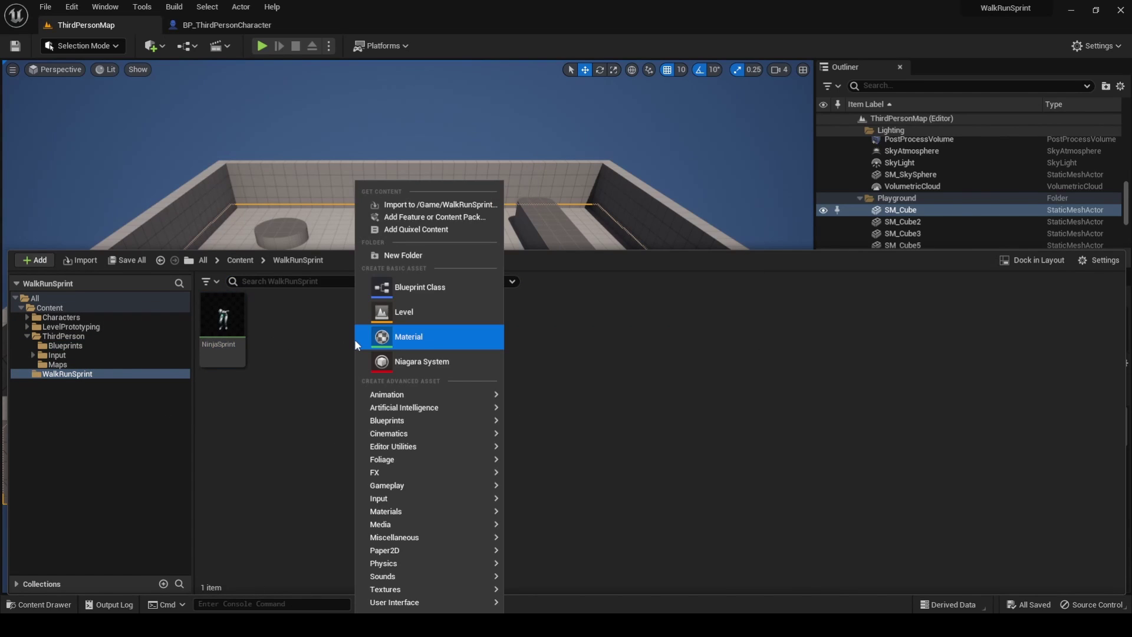
{"action": "mouse_move", "coordinate": [462, 395]}
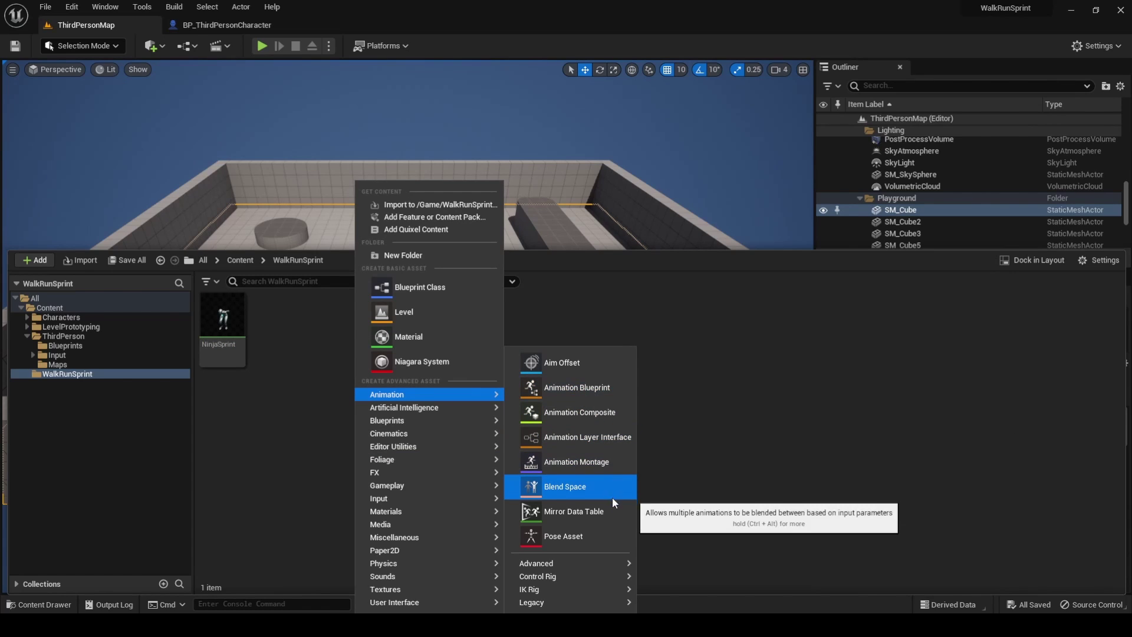
{"action": "mouse_move", "coordinate": [558, 601]}
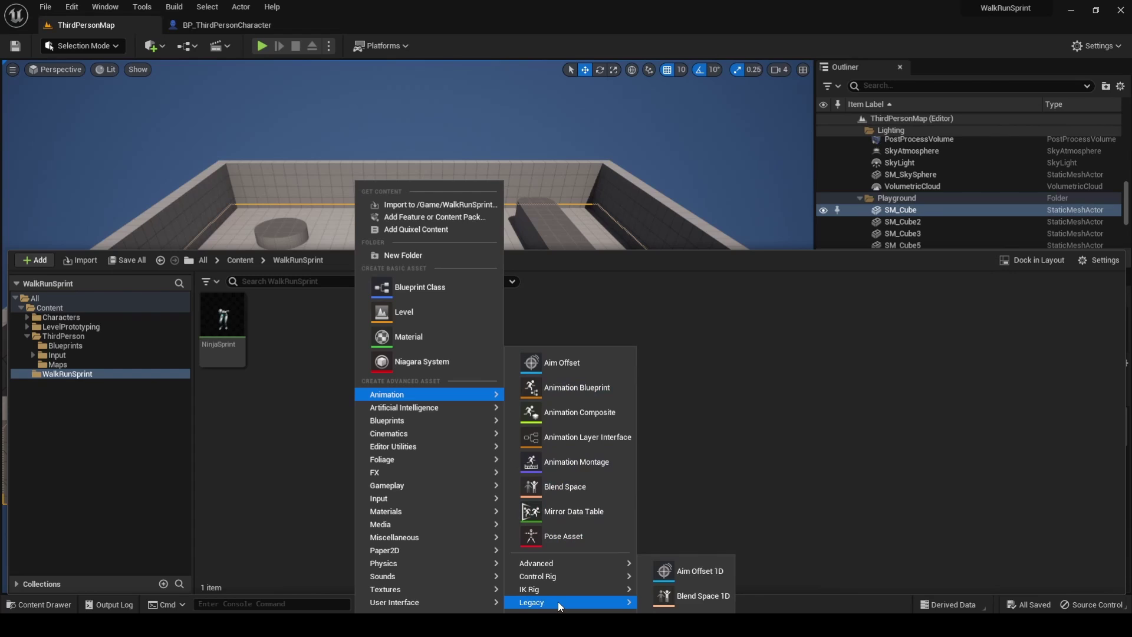
{"action": "left_click", "coordinate": [684, 596]}
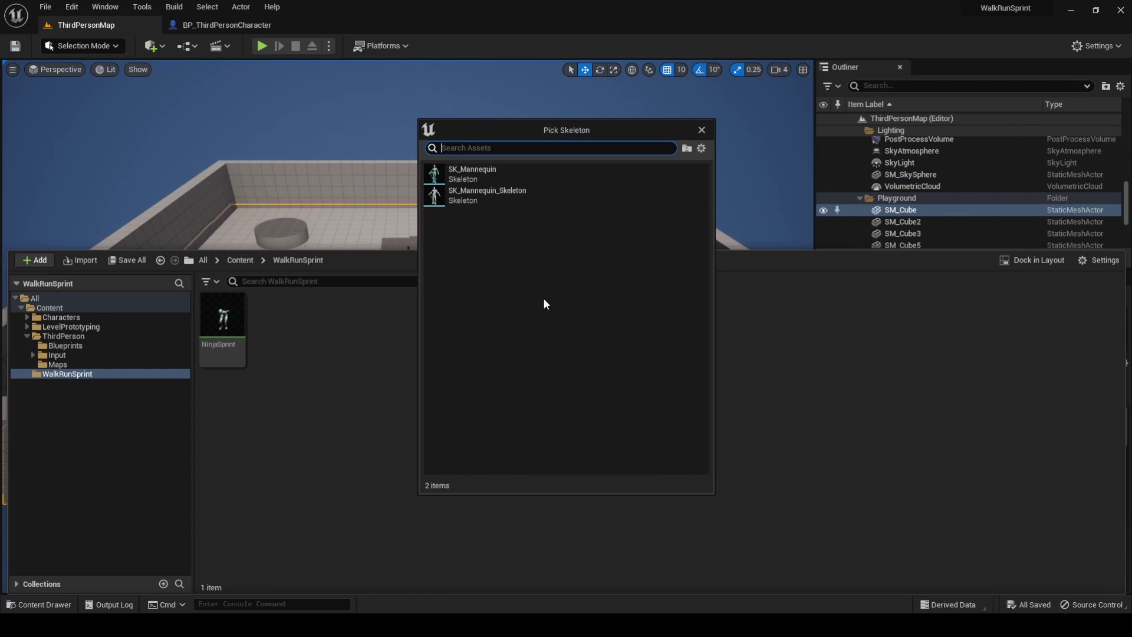
{"action": "left_click", "coordinate": [504, 175]}
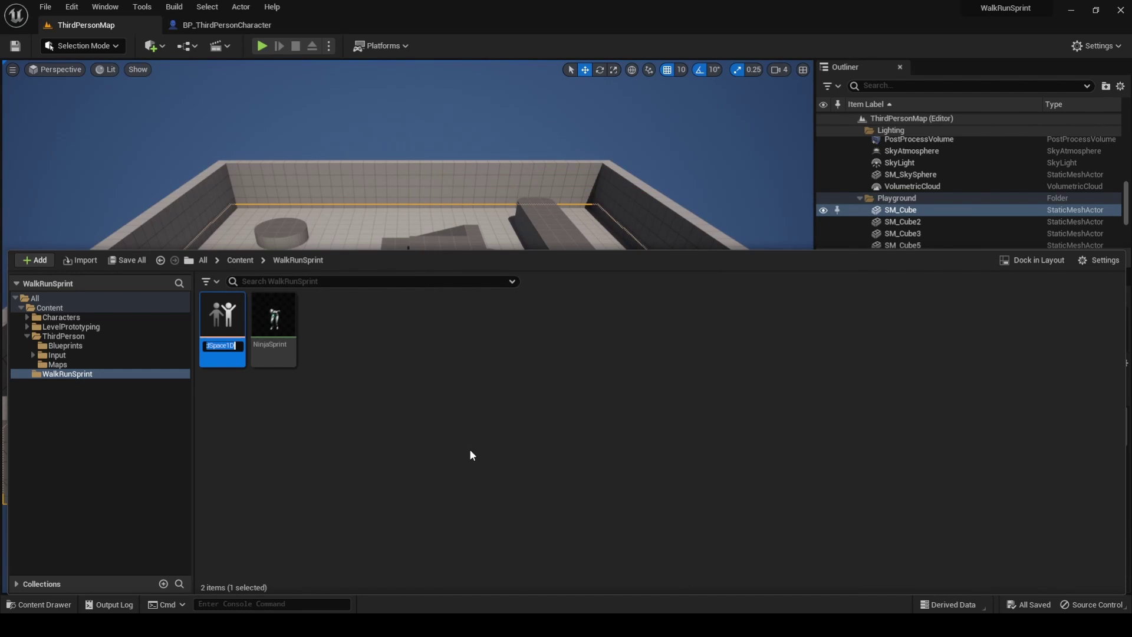
Step: Name the new blend space BS_WalkRunSprint and save it
{"action": "type", "text": "BS"}
{"action": "type", "text": "_"}
{"action": "type", "text": "WalkRunSpr"}
{"action": "type", "text": "int"}
{"action": "key", "text": "Return"}
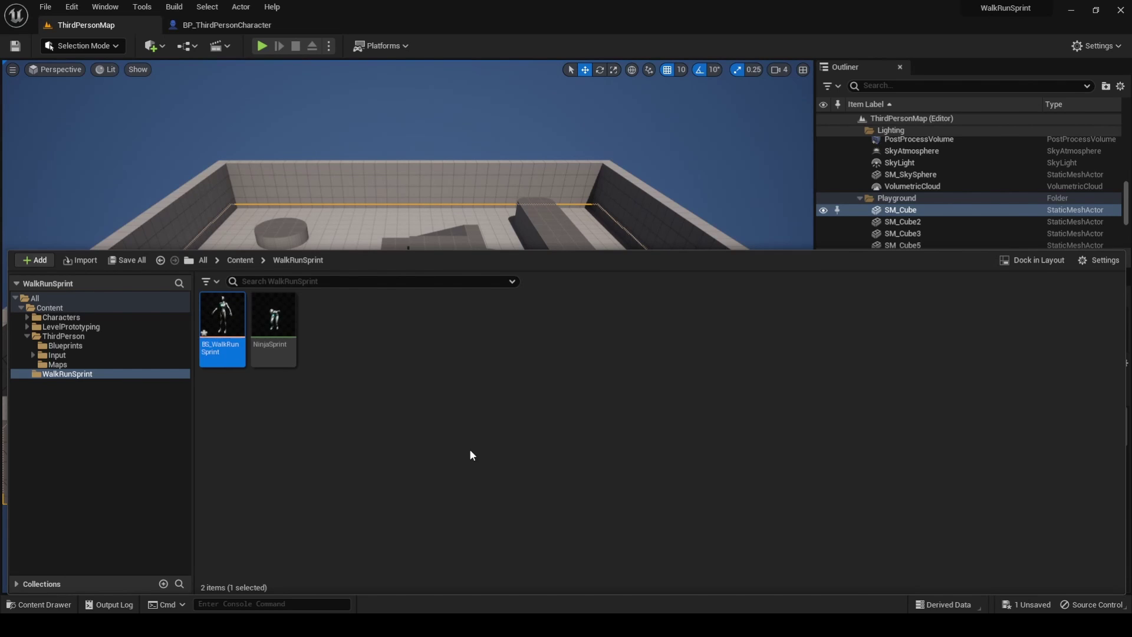
{"action": "key", "text": "ctrl+s"}
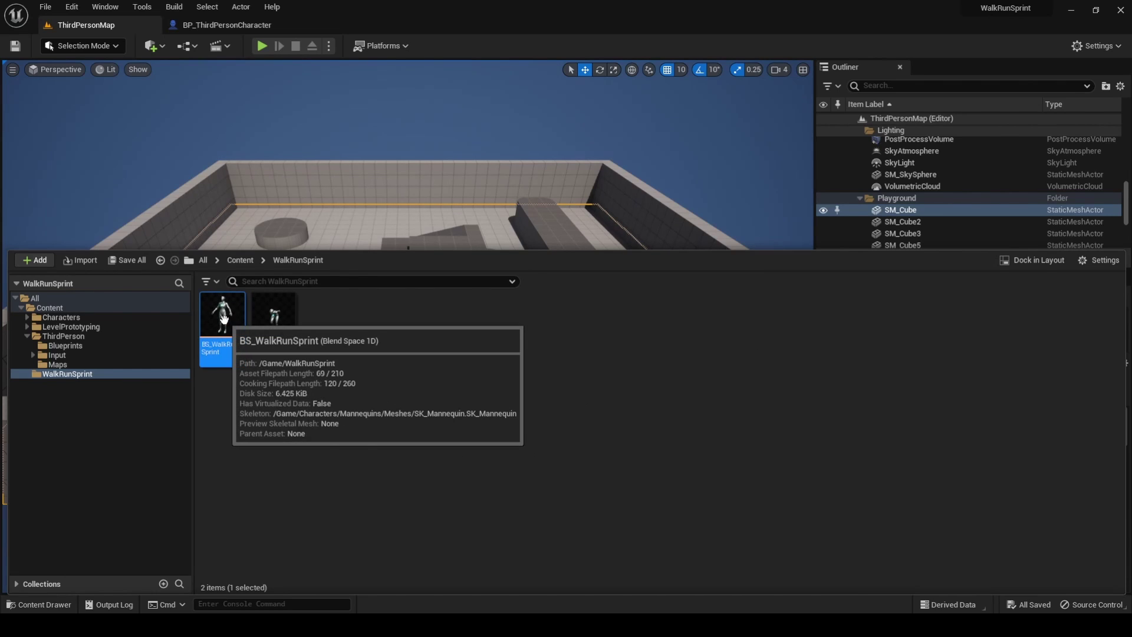
Step: Open BS_WalkRunSprint and name its horizontal axis Speed
{"action": "double_click", "coordinate": [223, 319]}
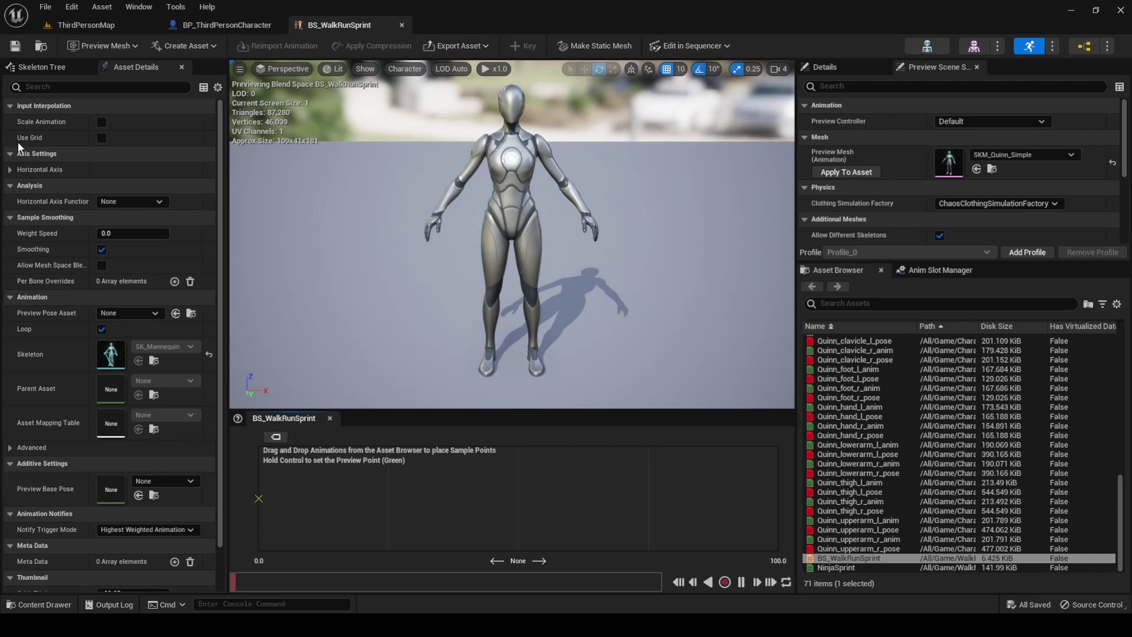
{"action": "left_click", "coordinate": [40, 169]}
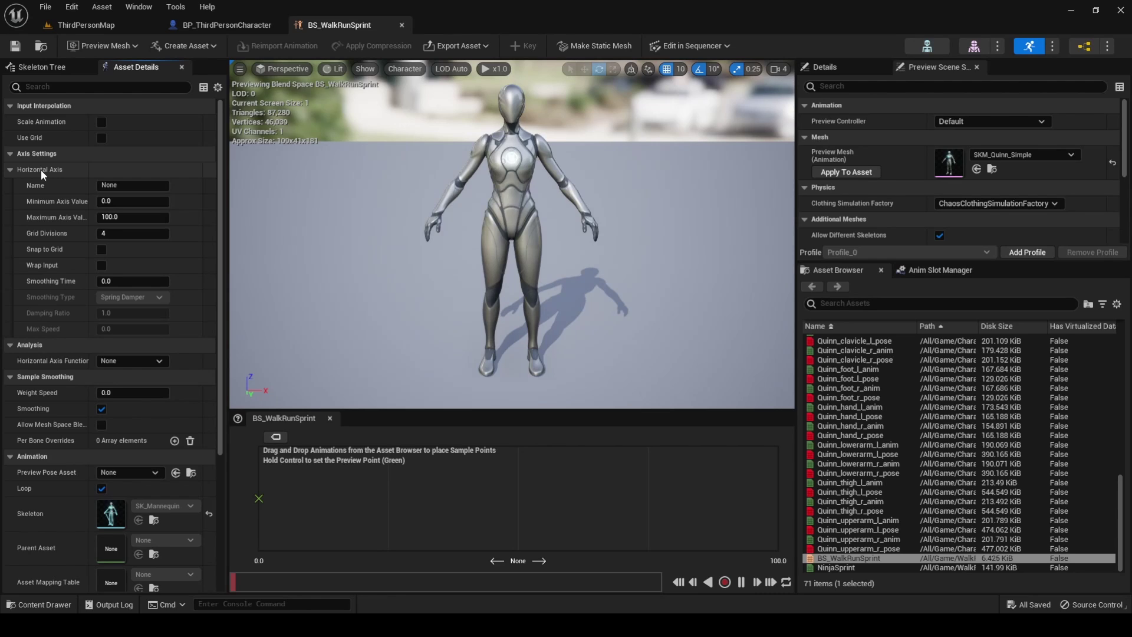
{"action": "left_click", "coordinate": [123, 187]}
{"action": "type", "text": "Speed"}
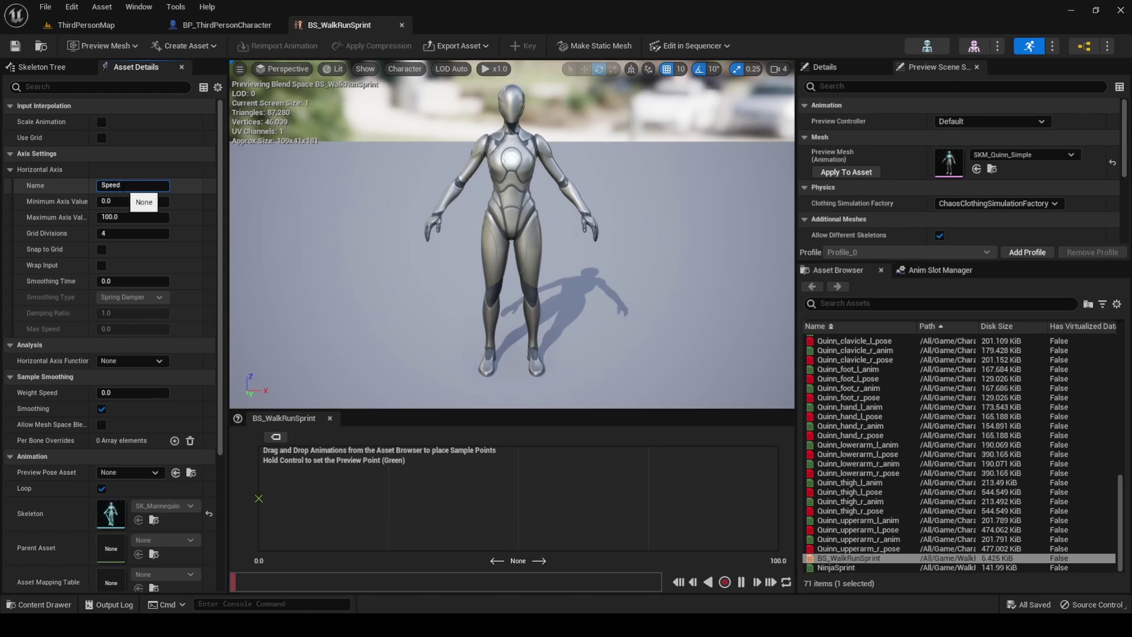
{"action": "key", "text": "Tab"}
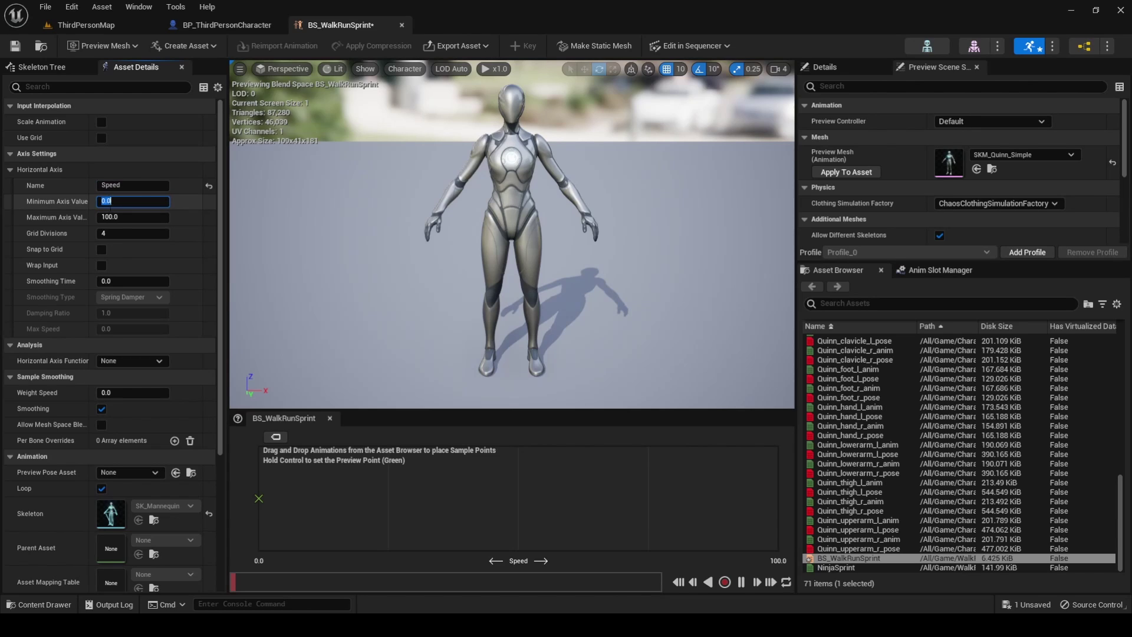
Step: Set the Speed axis to a maximum value of 900 with 6 grid divisions, and enable Snap to Grid
{"action": "left_click", "coordinate": [142, 217]}
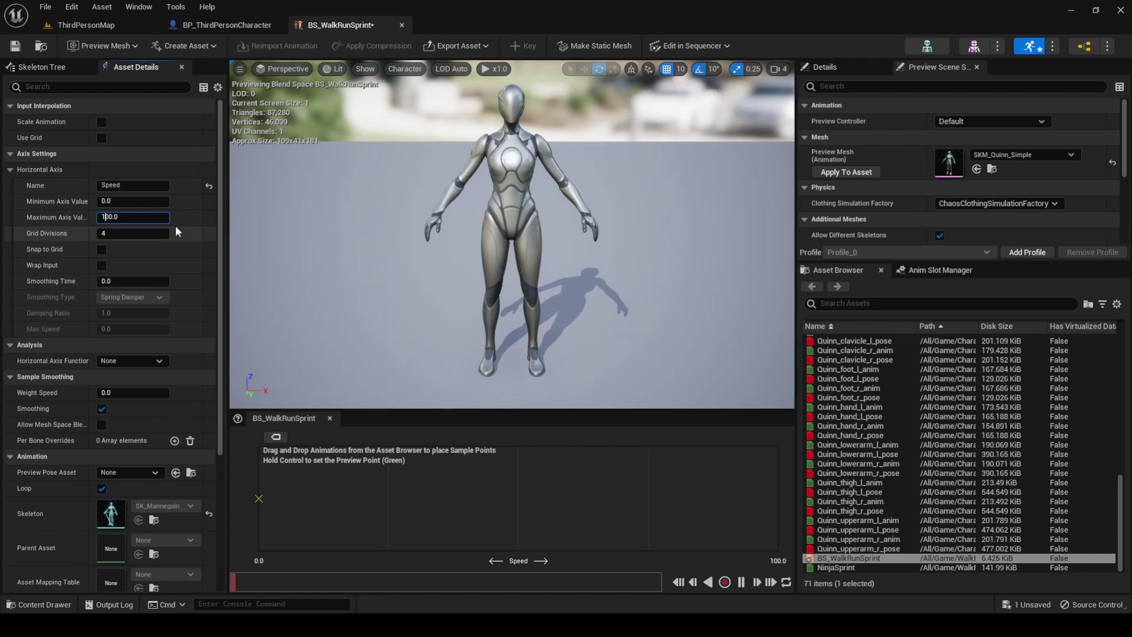
{"action": "key", "text": "Return"}
{"action": "left_click", "coordinate": [125, 236]}
{"action": "type", "text": "6"}
{"action": "key", "text": "Return"}
{"action": "left_click", "coordinate": [102, 250]}
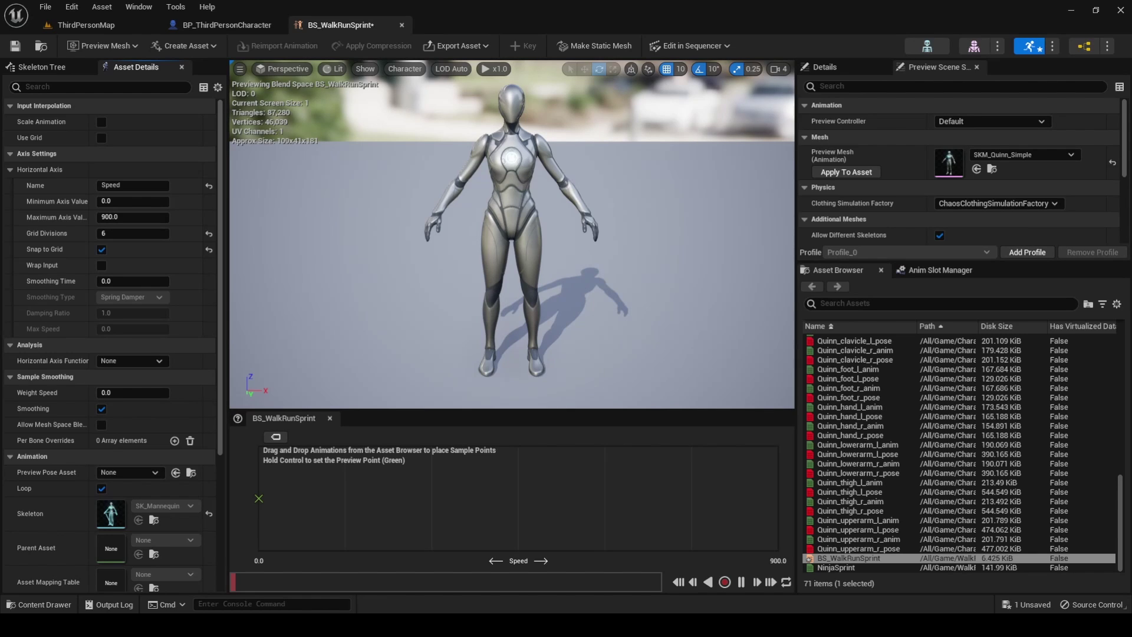
Step: Place animation samples on the Speed axis: MM_Walk_InPlace at 0, MM_Walk_Fwd at 300, MM_Run_Fwd at 600 and NinjaSprint at 900
{"action": "scroll", "coordinate": [941, 404], "scroll_direction": "up", "scroll_amount": 10}
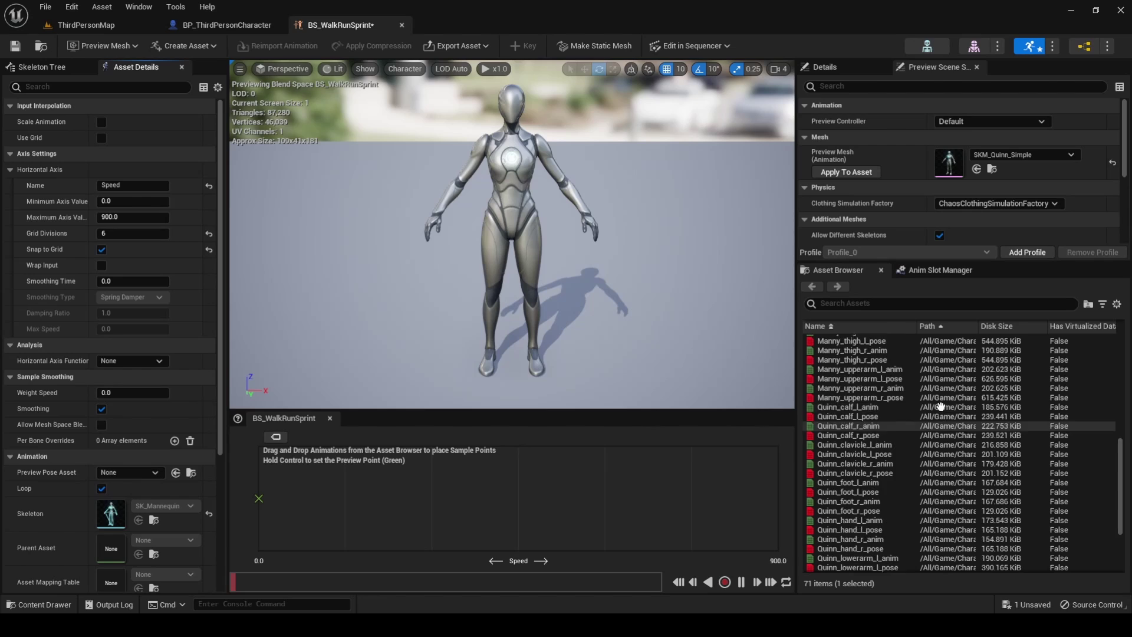
{"action": "scroll", "coordinate": [940, 403], "scroll_direction": "up", "scroll_amount": 5}
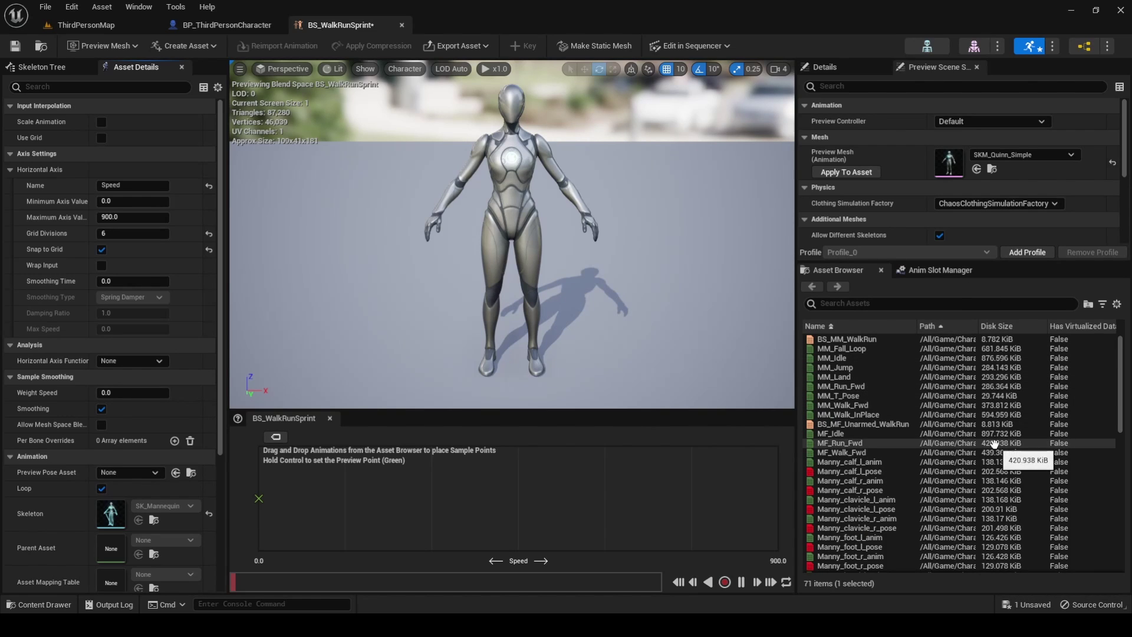
{"action": "left_click_drag", "start_coordinate": [849, 415], "coordinate": [260, 500]}
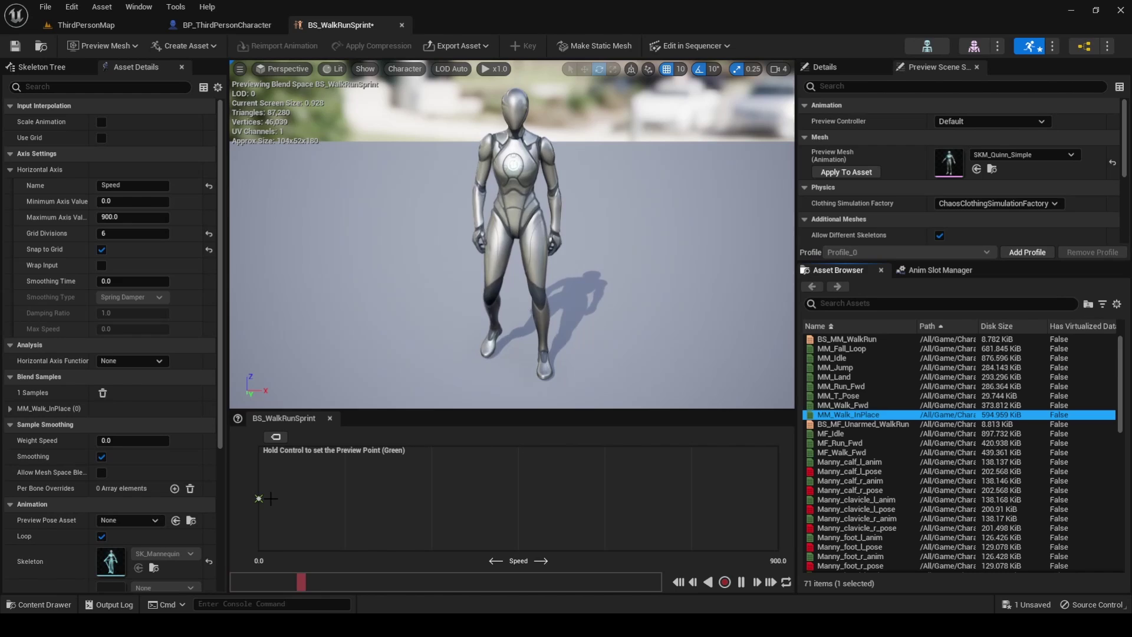
{"action": "left_click_drag", "start_coordinate": [834, 406], "coordinate": [432, 498]}
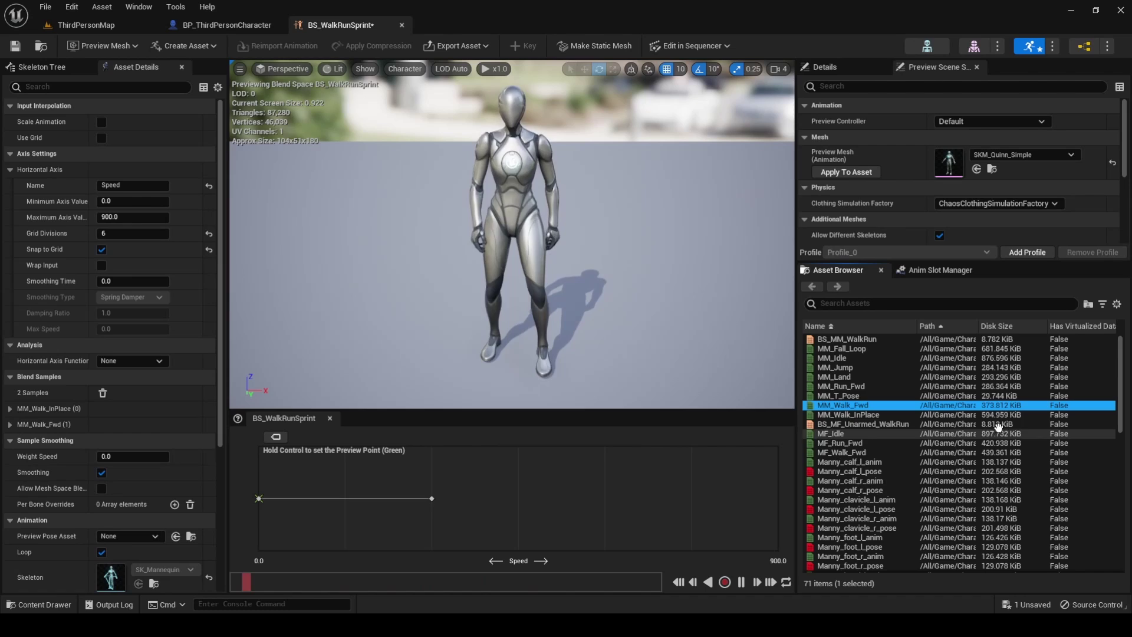
{"action": "left_click_drag", "start_coordinate": [890, 386], "coordinate": [607, 498]}
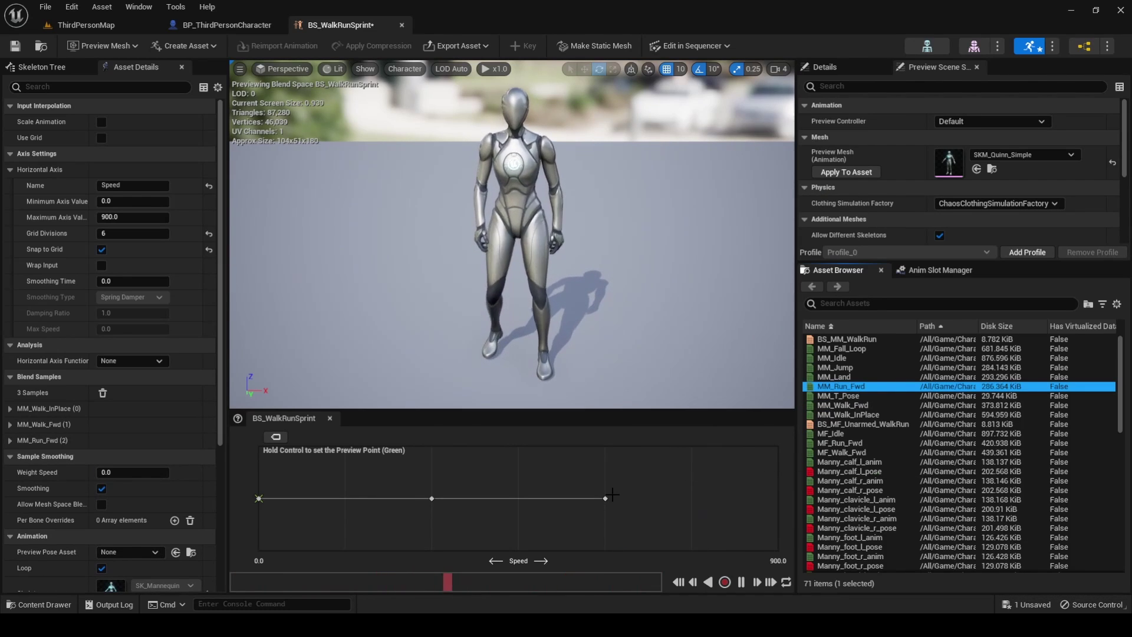
{"action": "scroll", "coordinate": [919, 512], "scroll_direction": "down", "scroll_amount": 15}
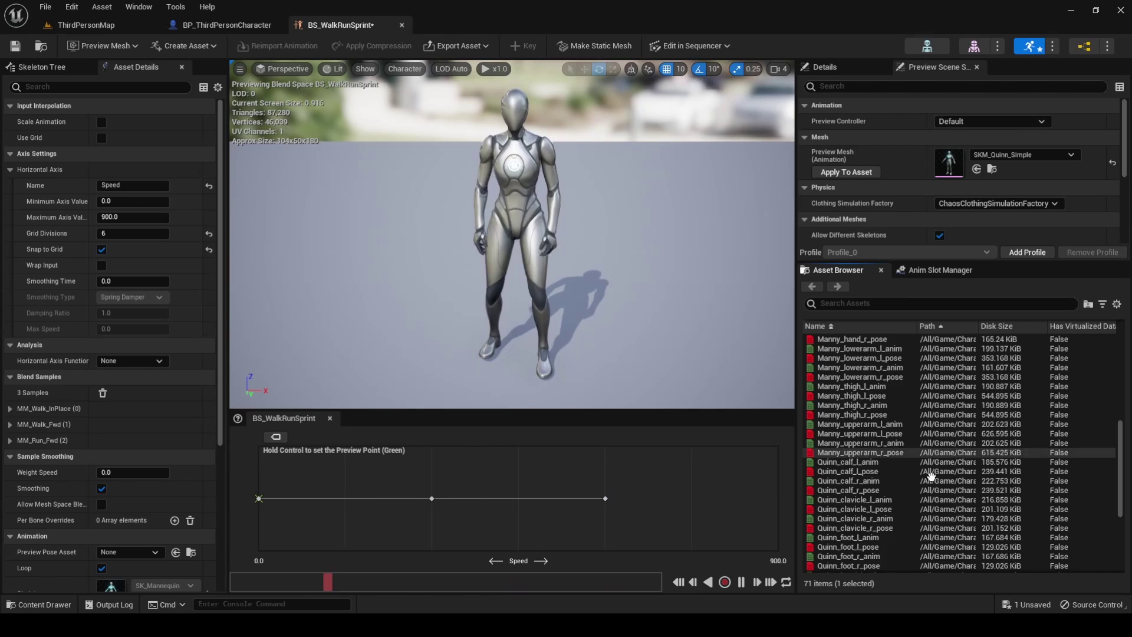
{"action": "left_click_drag", "start_coordinate": [849, 567], "coordinate": [784, 498]}
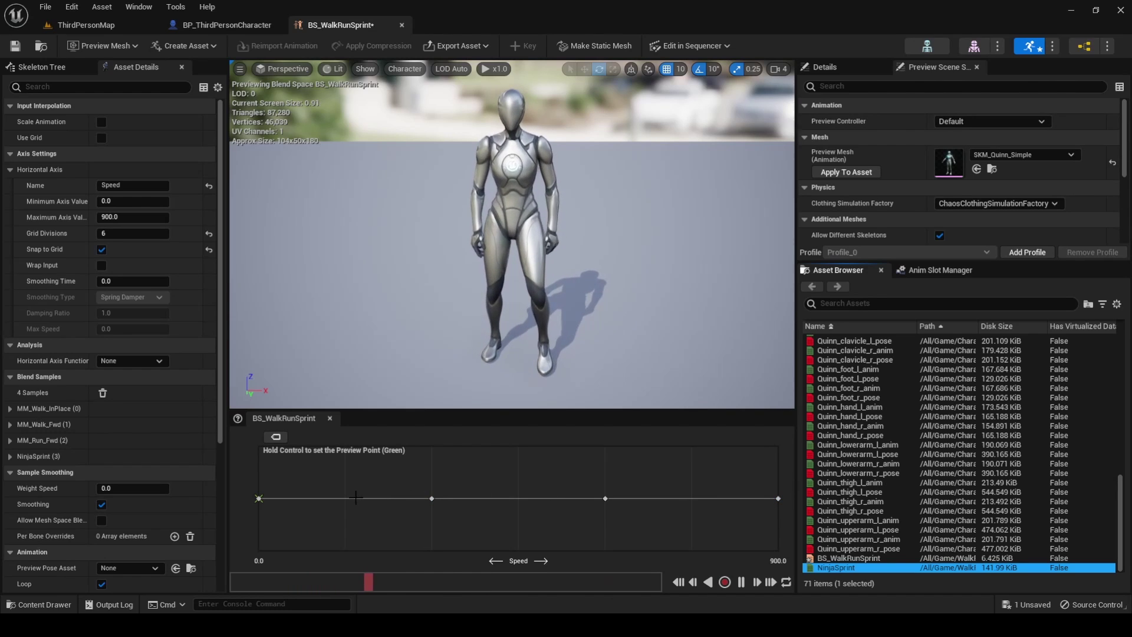
Step: Preview the blended animation between the run and sprint samples from the character's side, and save the blend space
{"action": "mouse_move", "coordinate": [348, 500]}
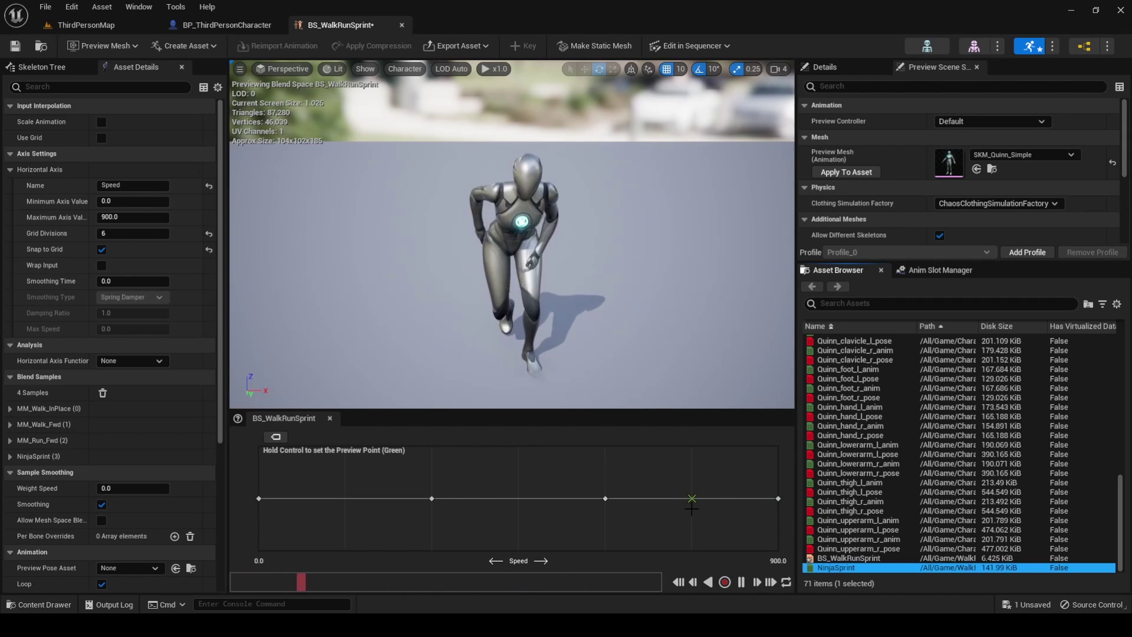
{"action": "left_click_drag", "start_coordinate": [474, 373], "coordinate": [578, 370]}
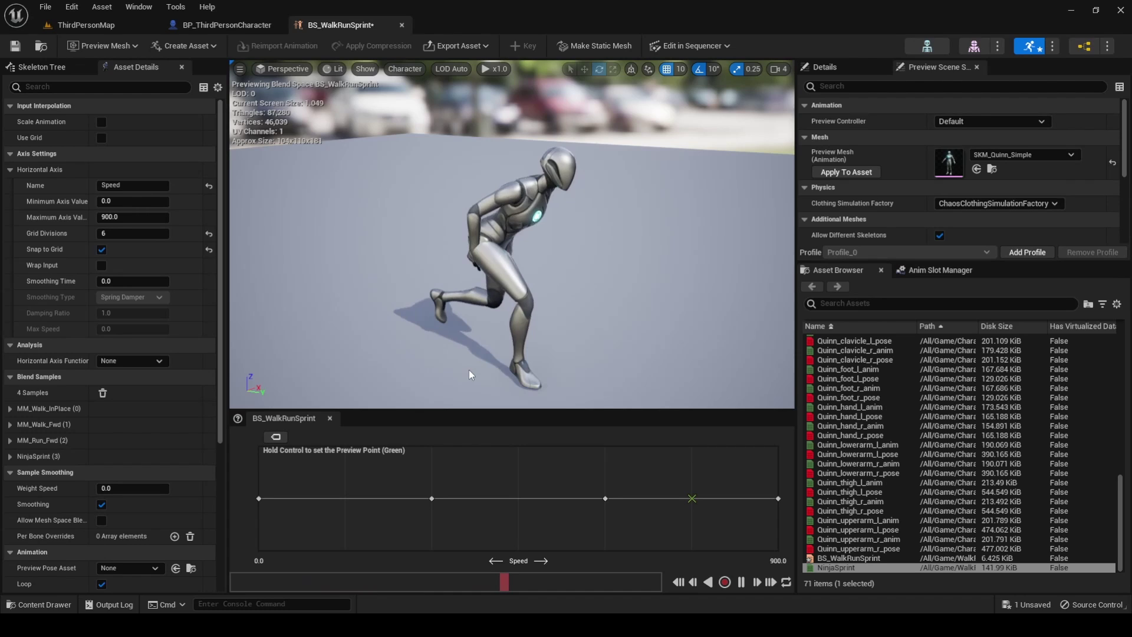
{"action": "key", "text": "ctrl+s"}
{"action": "scroll", "coordinate": [877, 412], "scroll_direction": "up", "scroll_amount": 10}
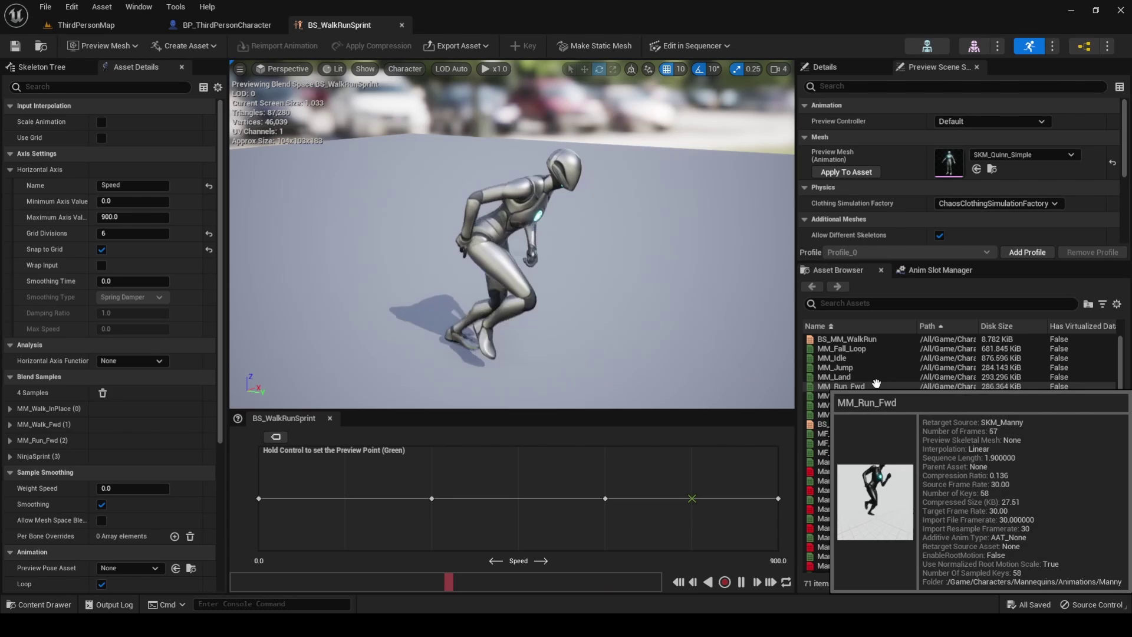
Step: Open MM_Run_Fwd and scrub its timeline to the L and R sync markers to examine the foot pose at each
{"action": "double_click", "coordinate": [877, 385]}
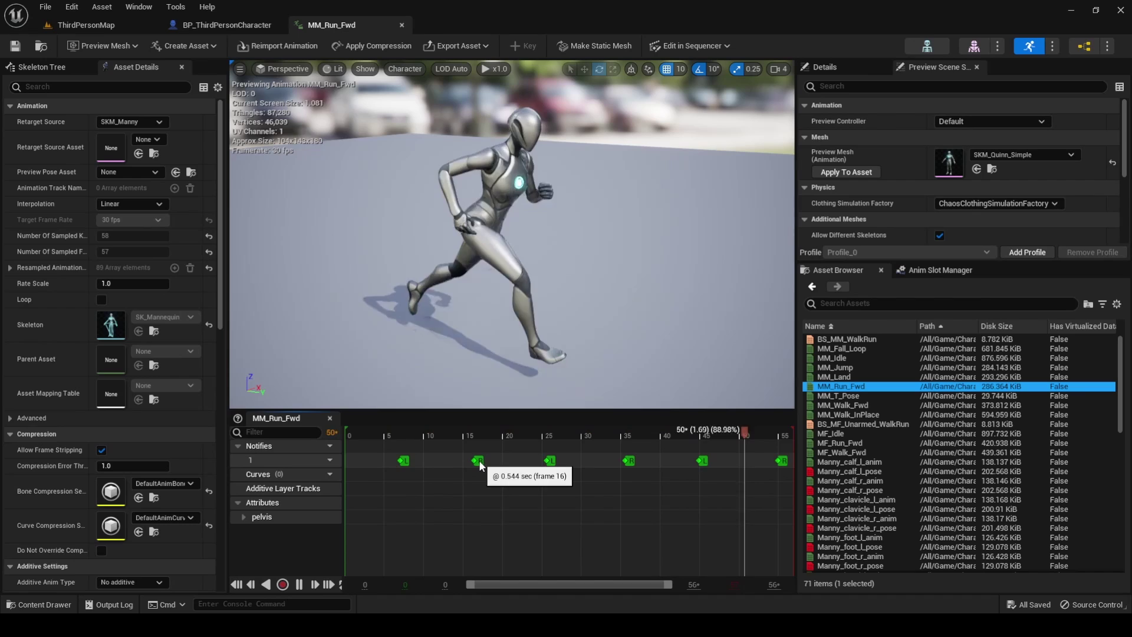
{"action": "left_click", "coordinate": [394, 429]}
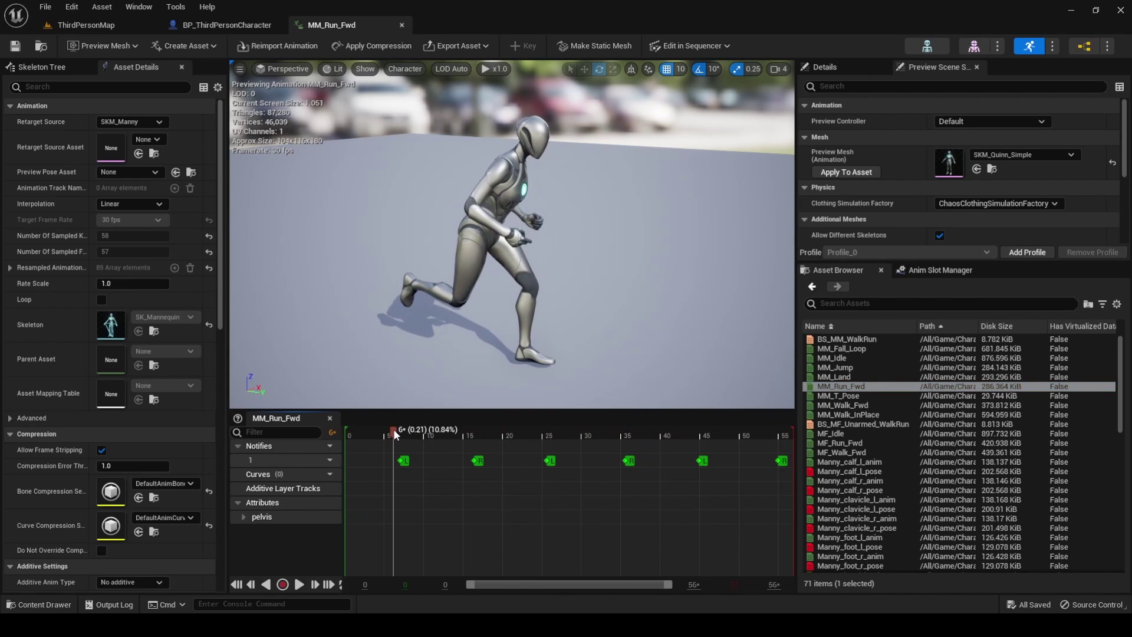
{"action": "left_click_drag", "start_coordinate": [394, 429], "coordinate": [399, 430]}
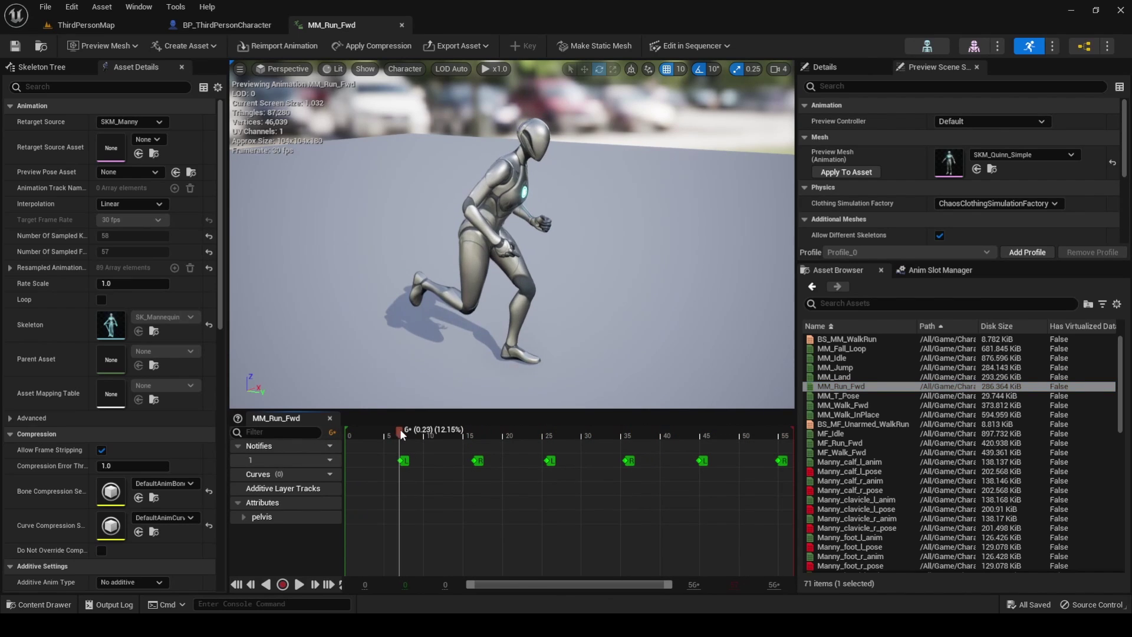
{"action": "left_click", "coordinate": [471, 430]}
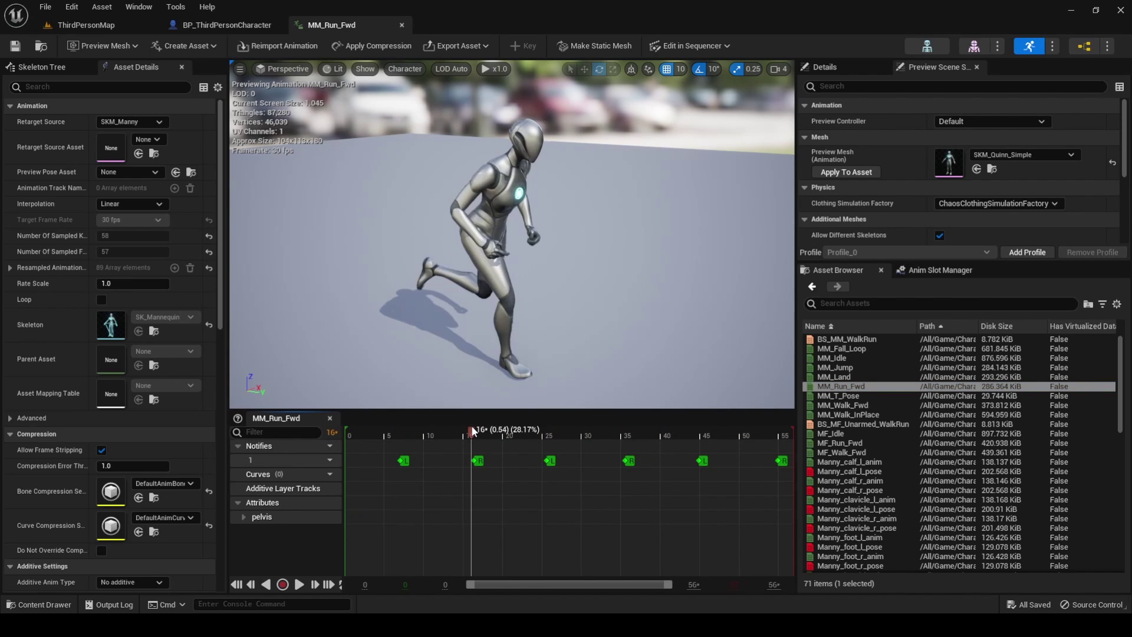
{"action": "left_click", "coordinate": [546, 432]}
{"action": "left_click", "coordinate": [627, 432]}
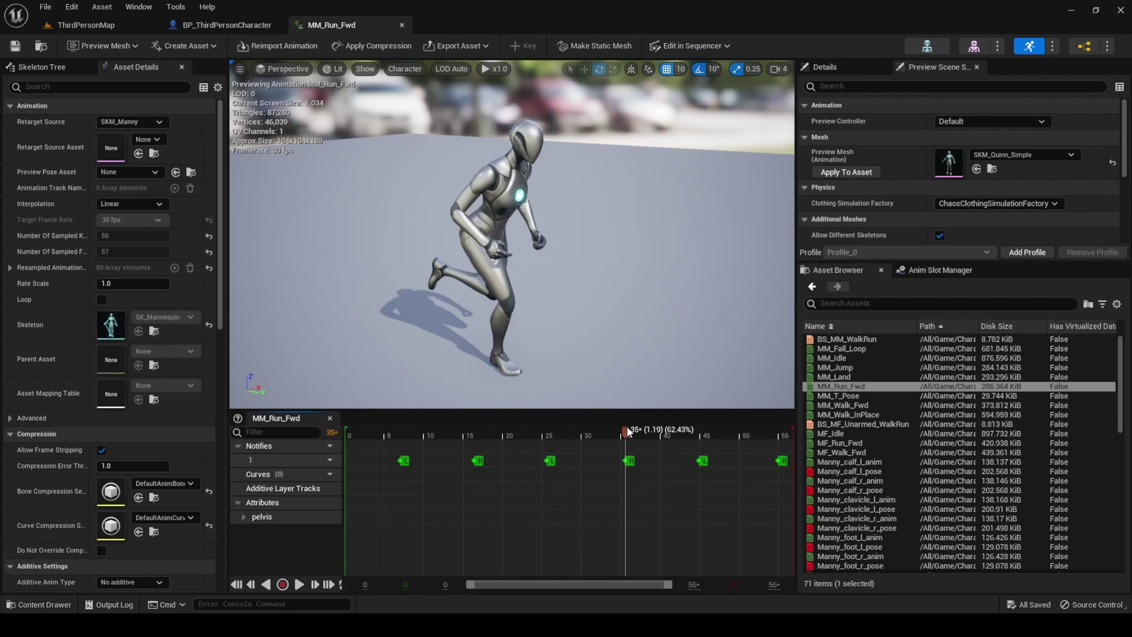
Step: Open NinjaSprint and add a new sync marker named L at about 0.20 s, where the foot lands
{"action": "scroll", "coordinate": [844, 548], "scroll_direction": "down", "scroll_amount": 15}
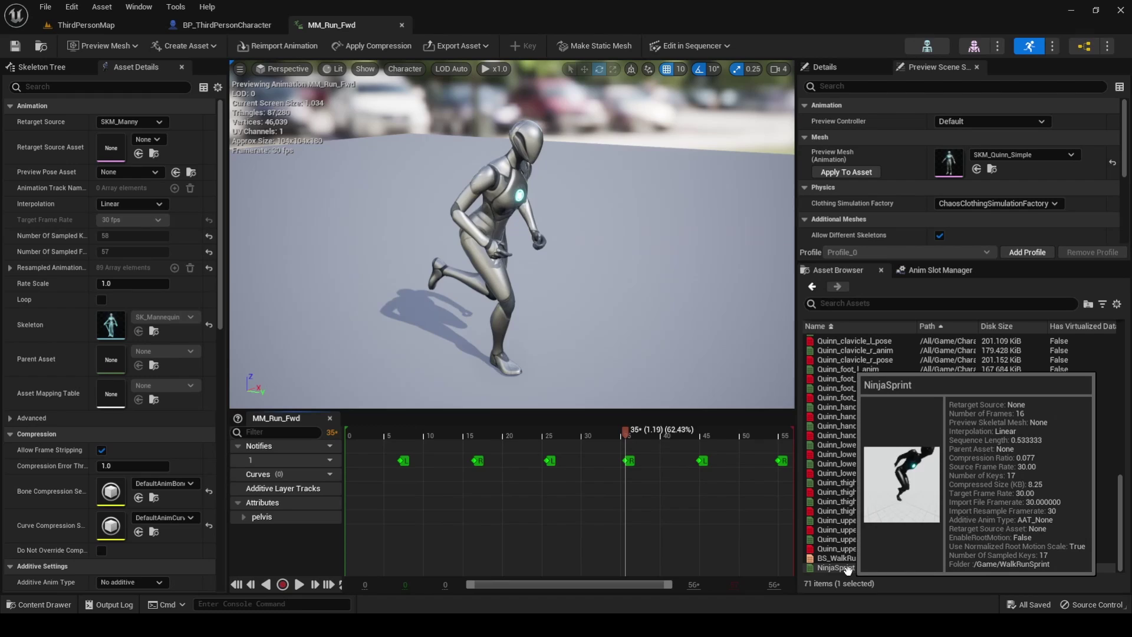
{"action": "left_click", "coordinate": [847, 568]}
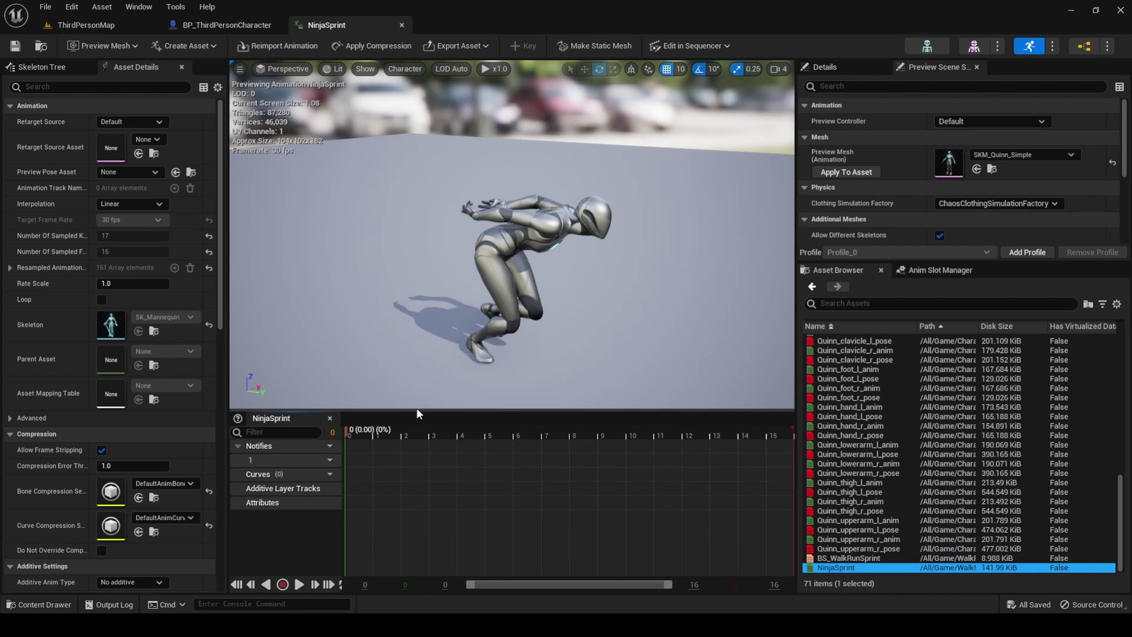
{"action": "left_click_drag", "start_coordinate": [405, 431], "coordinate": [514, 433]}
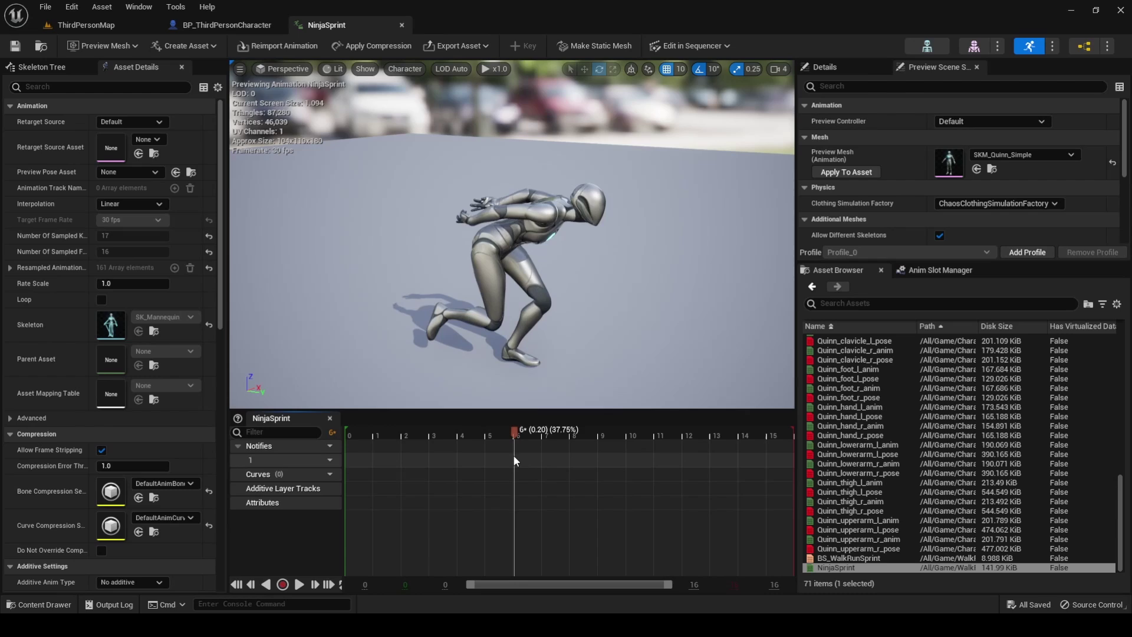
{"action": "right_click", "coordinate": [514, 460]}
{"action": "mouse_move", "coordinate": [560, 507]}
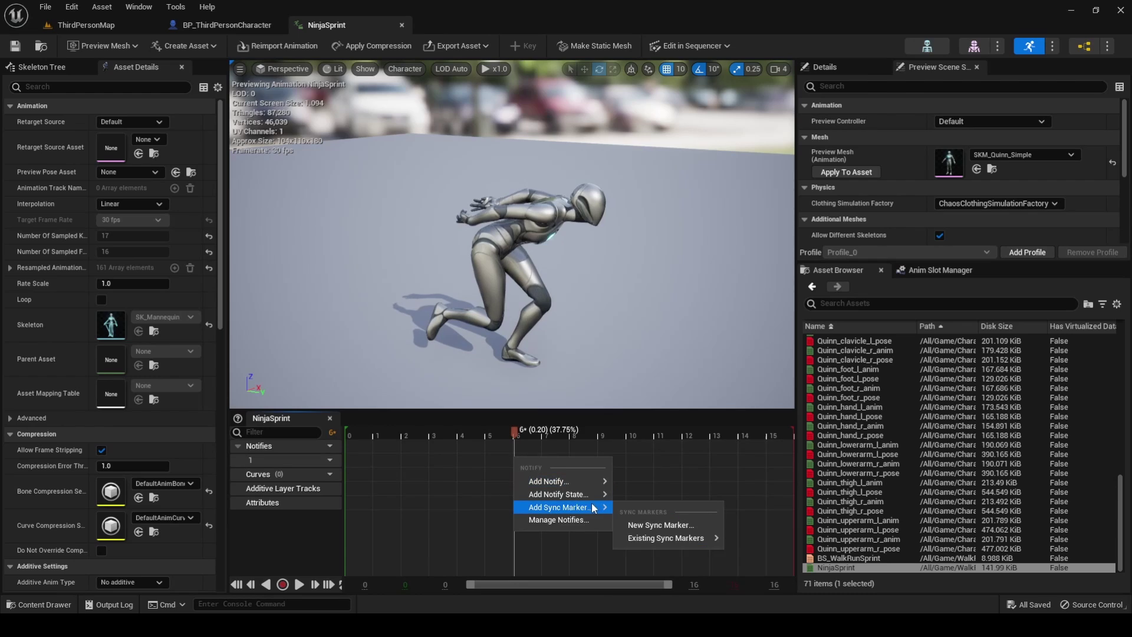
{"action": "left_click", "coordinate": [659, 524]}
{"action": "type", "text": "L"}
{"action": "key", "text": "Return"}
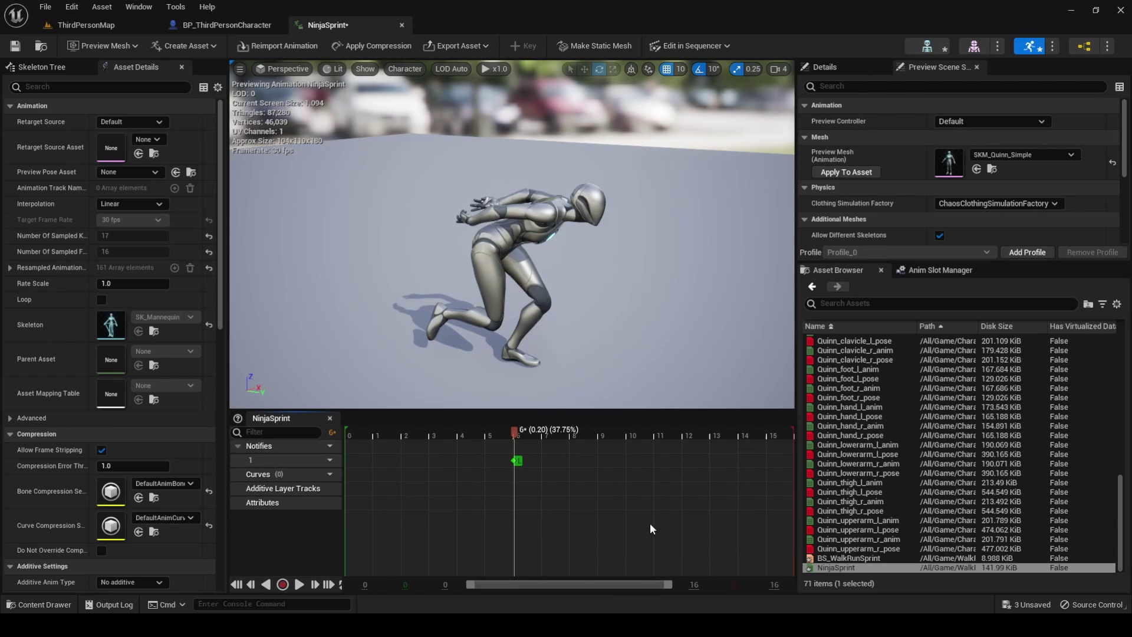
Step: Add a new sync marker named R to NinjaSprint at about 0.47 s, where the other foot lands
{"action": "left_click_drag", "start_coordinate": [514, 433], "coordinate": [737, 443]}
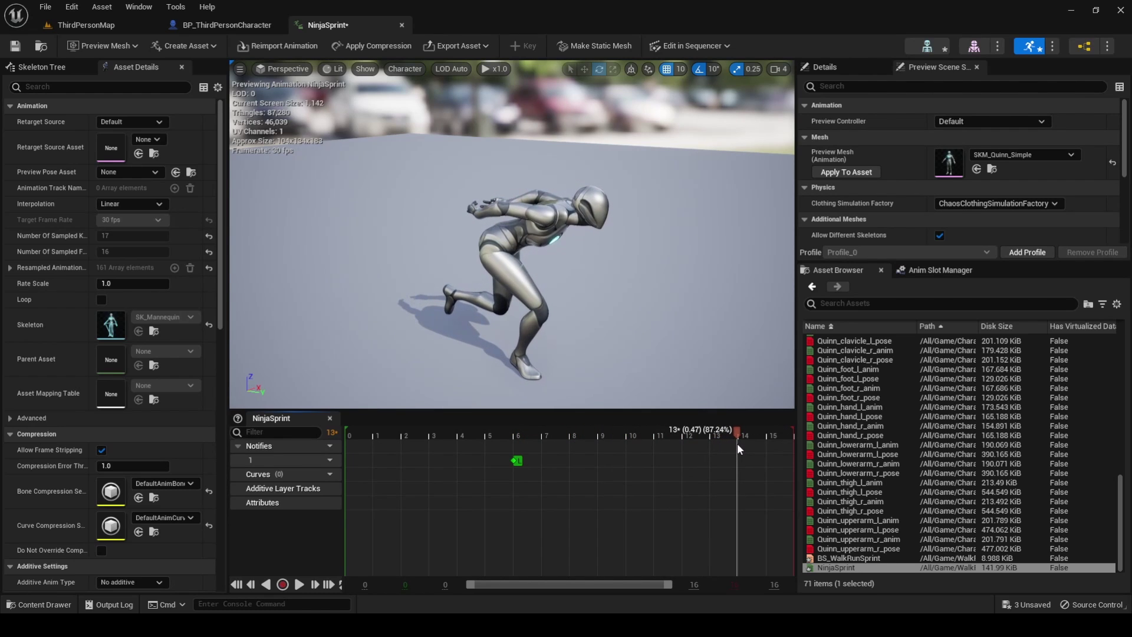
{"action": "right_click", "coordinate": [737, 461]}
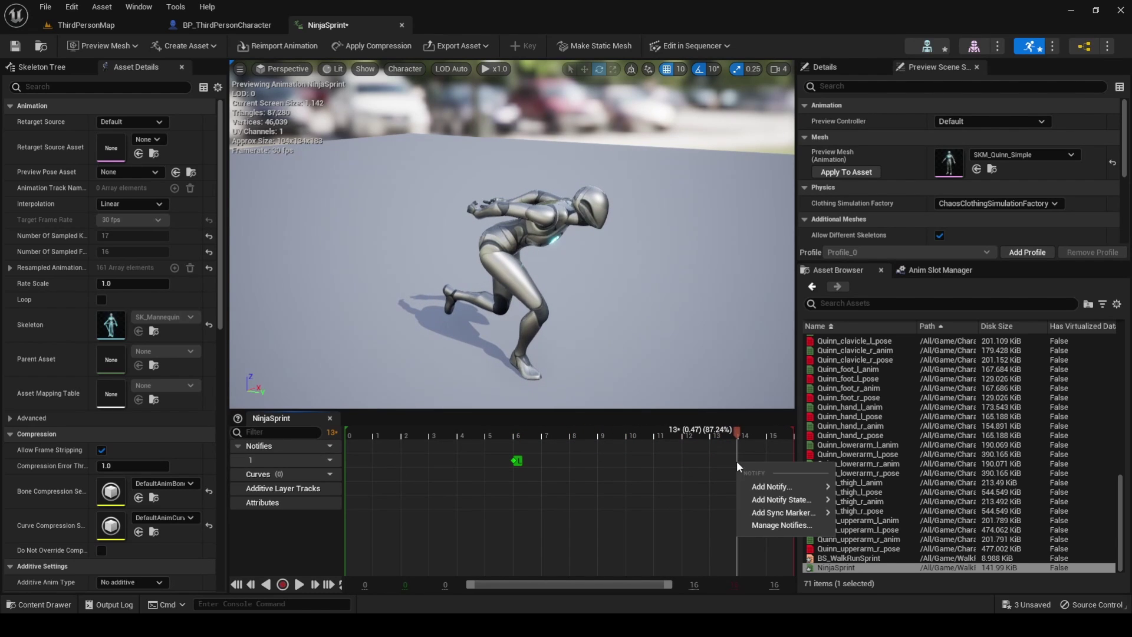
{"action": "mouse_move", "coordinate": [760, 513]}
{"action": "left_click", "coordinate": [872, 525]}
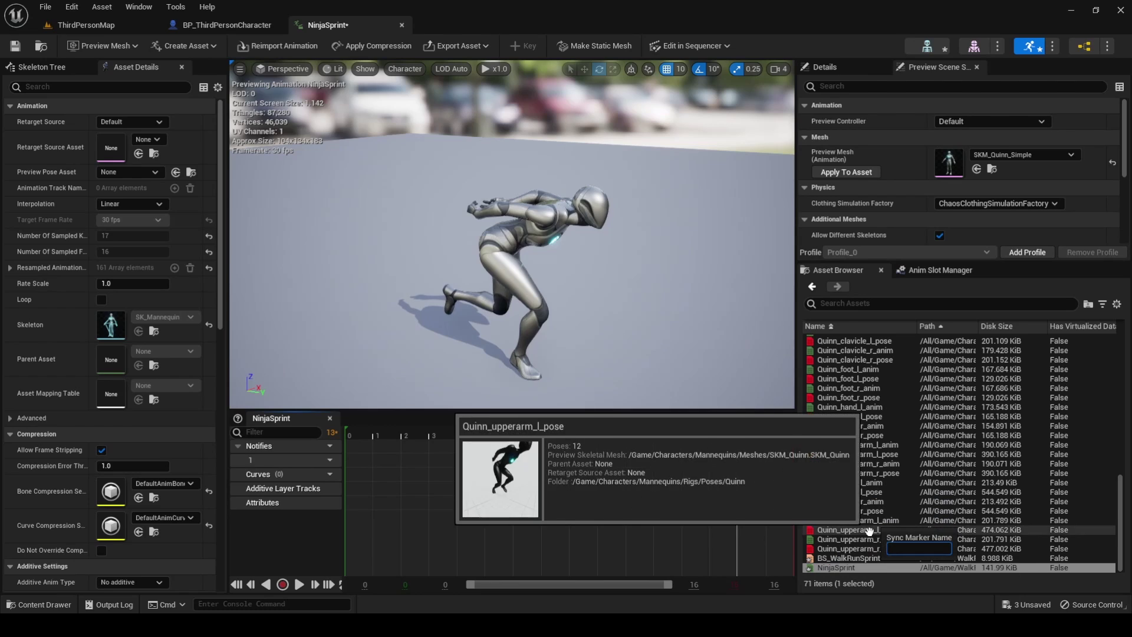
{"action": "type", "text": "R"}
{"action": "key", "text": "Return"}
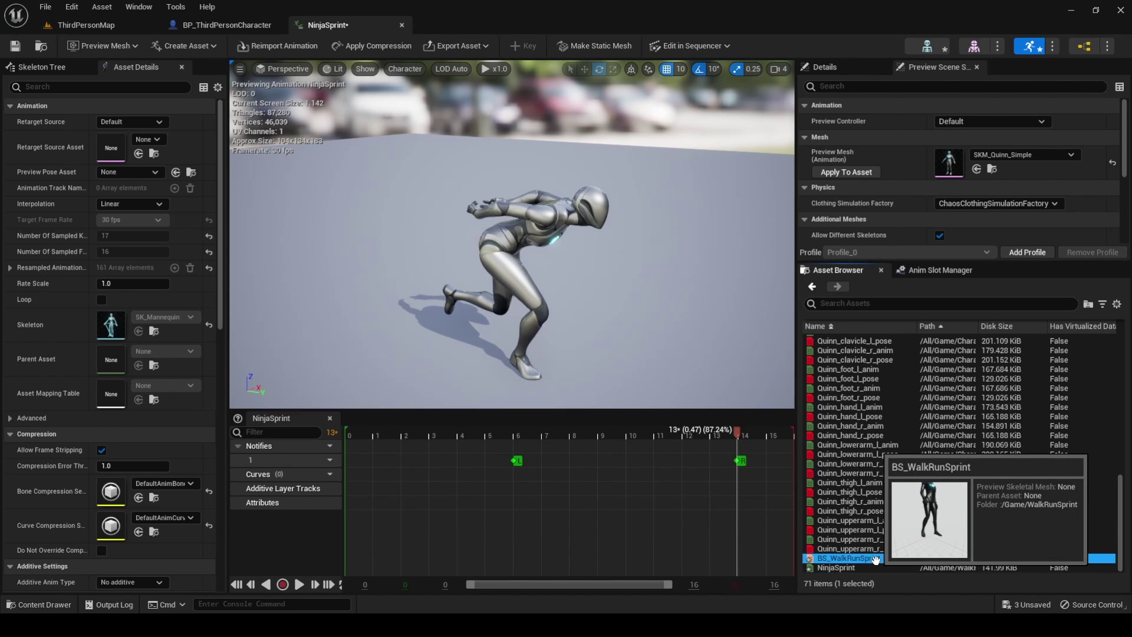
Step: Return to the BS_WalkRunSprint blend space and play its preview to check the synced blending
{"action": "left_click", "coordinate": [849, 558]}
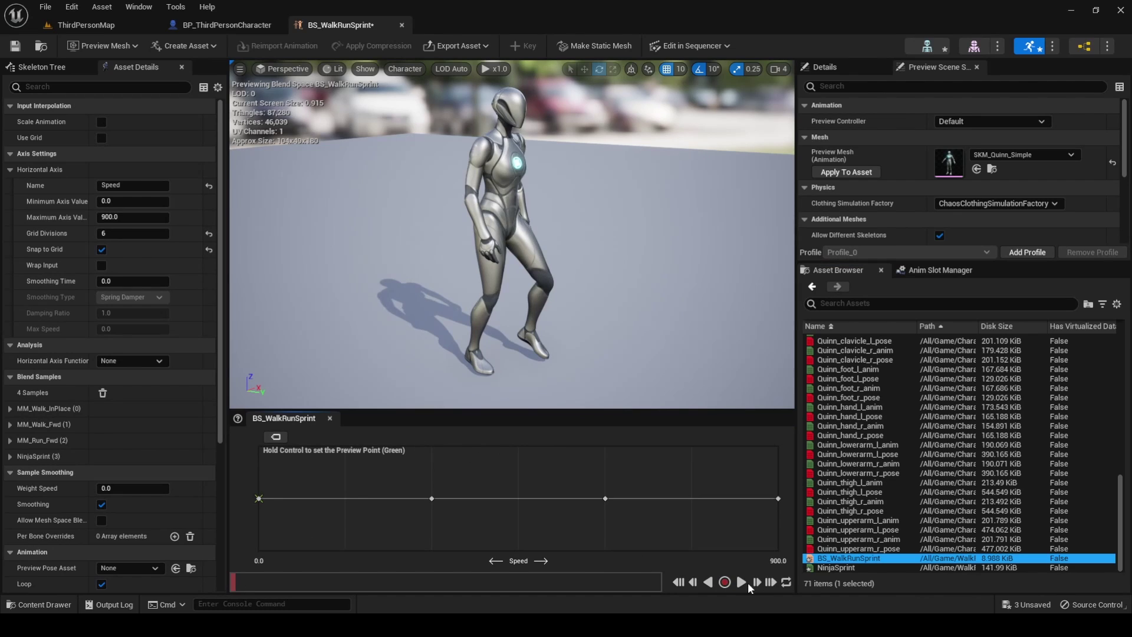
{"action": "left_click", "coordinate": [741, 582]}
{"action": "key", "text": "ctrl"}
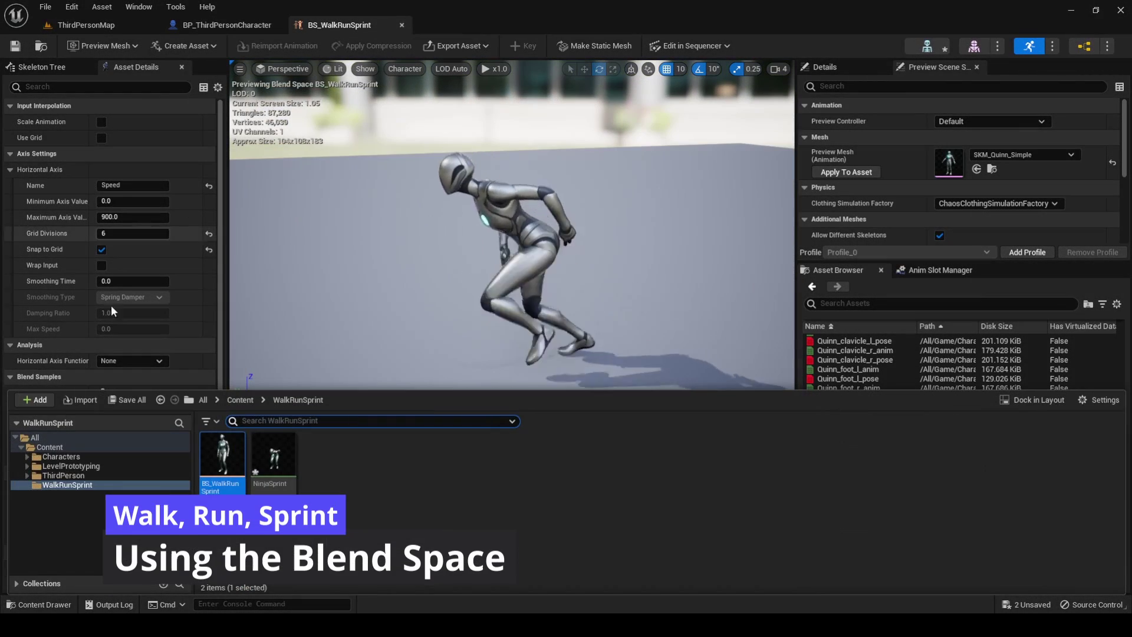
Step: Open the ABP_Manny animation blueprint from the Characters > Mannequins > Animations folder
{"action": "left_click", "coordinate": [27, 457]}
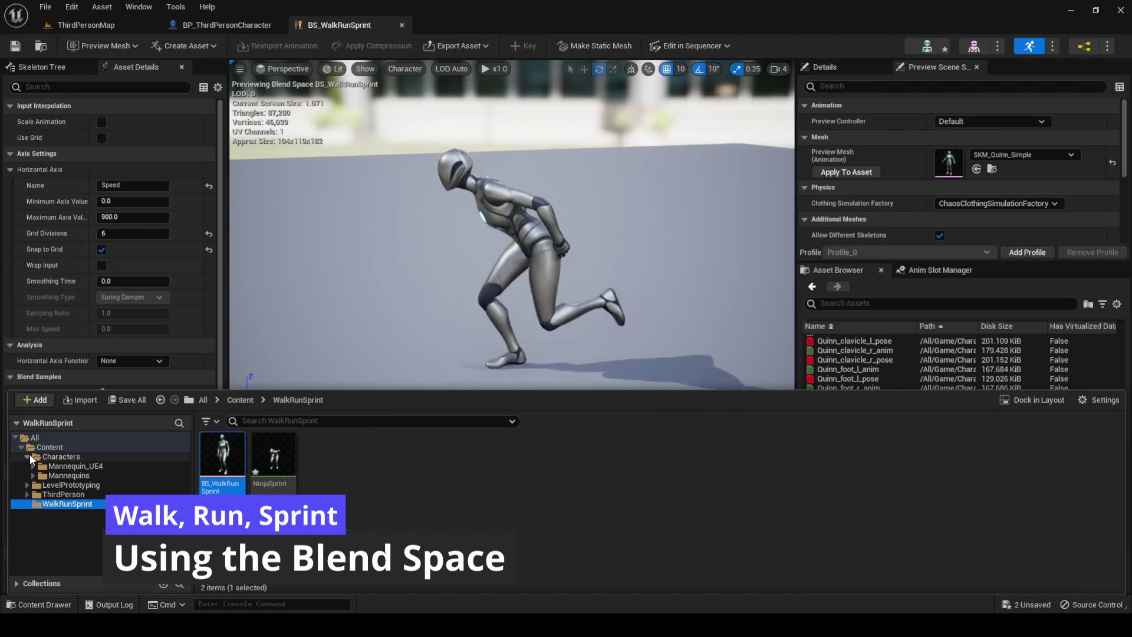
{"action": "left_click", "coordinate": [69, 476]}
{"action": "double_click", "coordinate": [222, 454]}
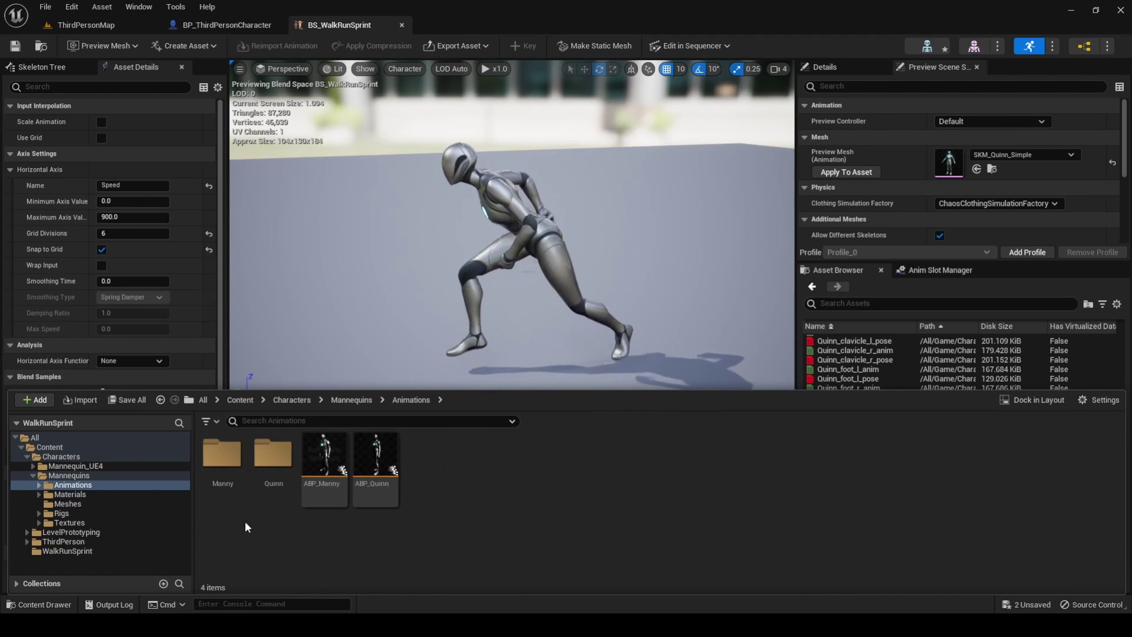
{"action": "left_click", "coordinate": [324, 466]}
{"action": "double_click", "coordinate": [324, 466]}
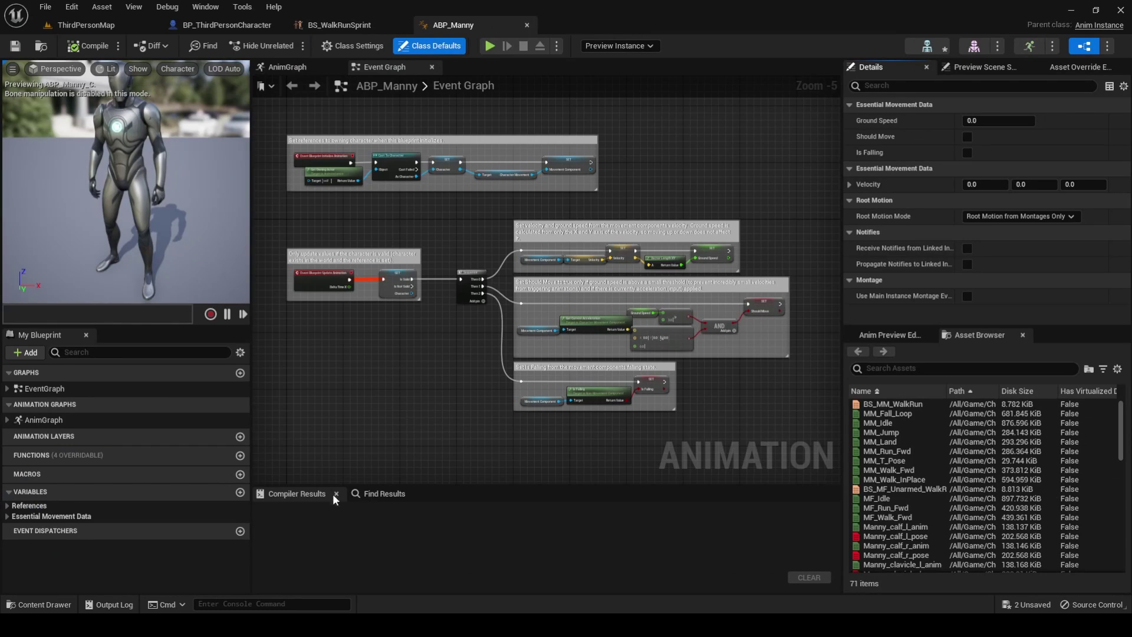
Step: Open the Walk / Run state inside the Locomotion state machine of ABP_Manny's AnimGraph
{"action": "left_click", "coordinate": [293, 67]}
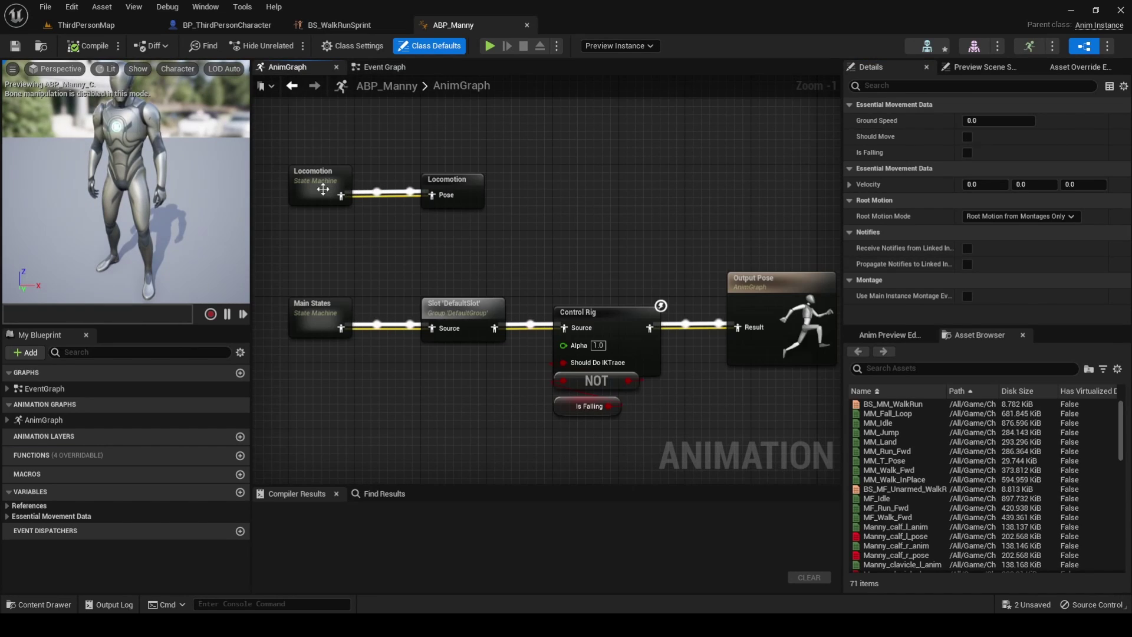
{"action": "double_click", "coordinate": [323, 191]}
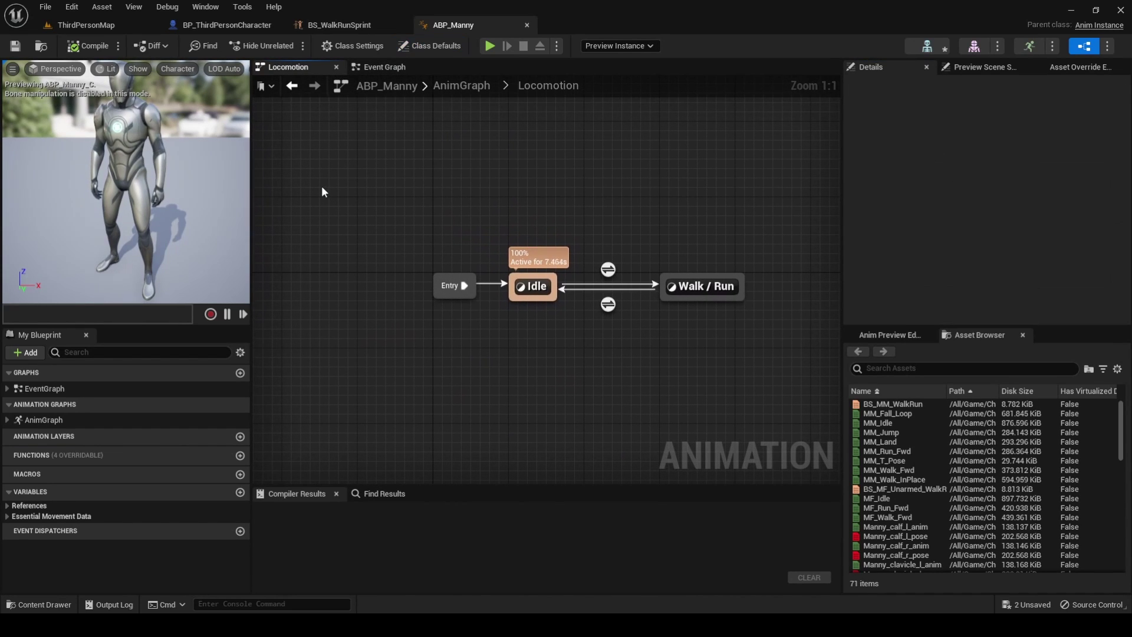
{"action": "double_click", "coordinate": [696, 281]}
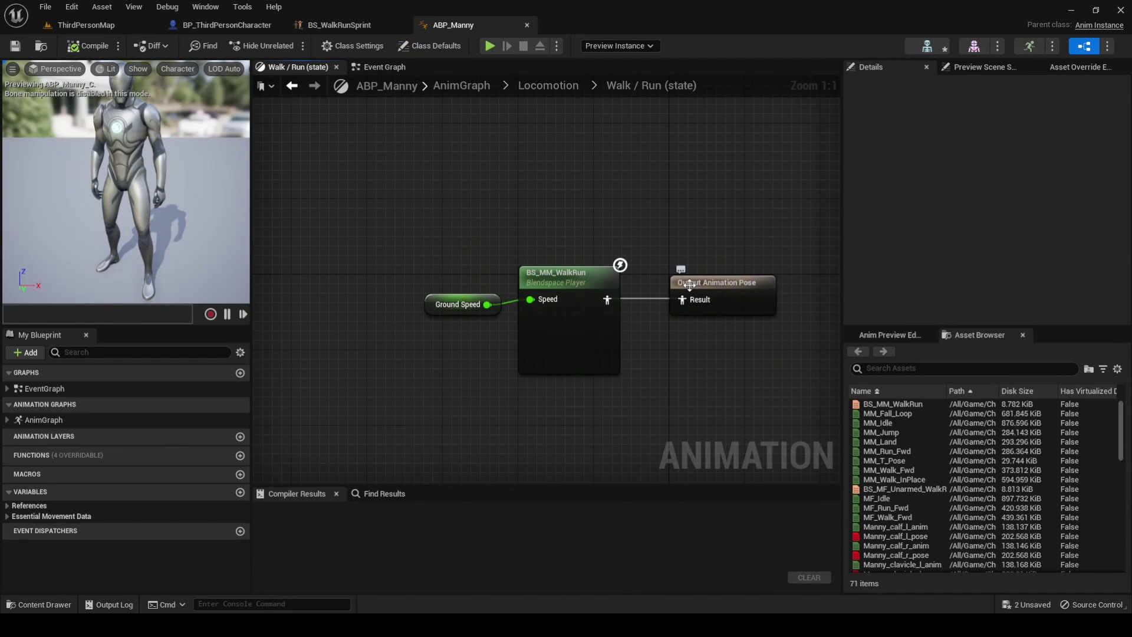
Step: Add a BS_WalkRunSprint player, wire Ground Speed to its Speed and its pose to Output Animation Pose, and compile
{"action": "scroll", "coordinate": [954, 464], "scroll_direction": "down", "scroll_amount": 15}
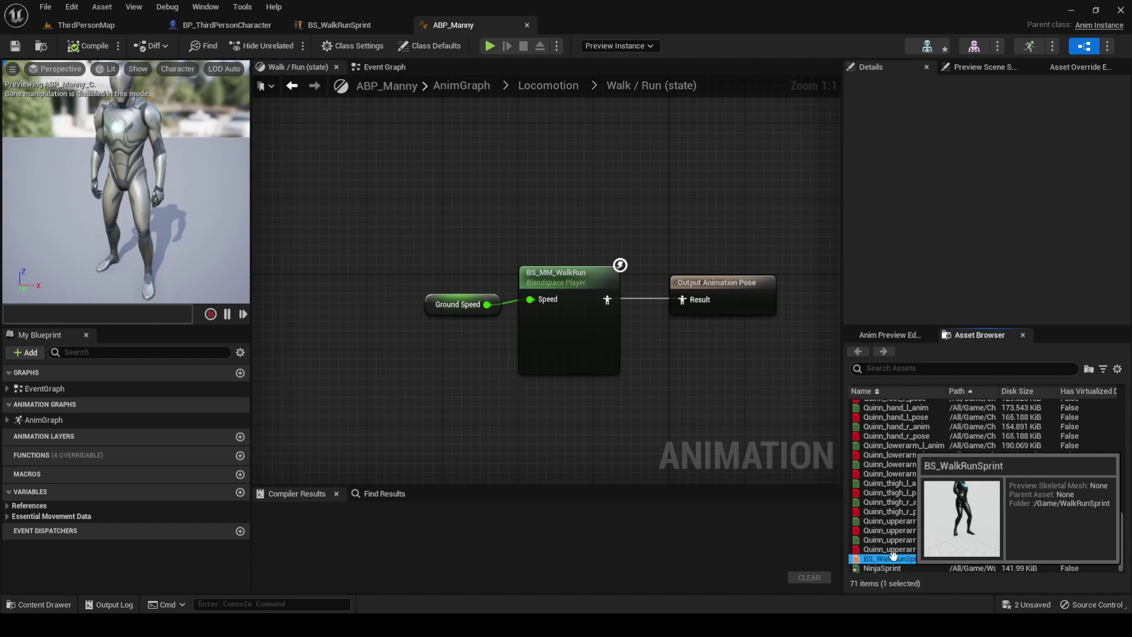
{"action": "left_click_drag", "start_coordinate": [896, 558], "coordinate": [536, 414]}
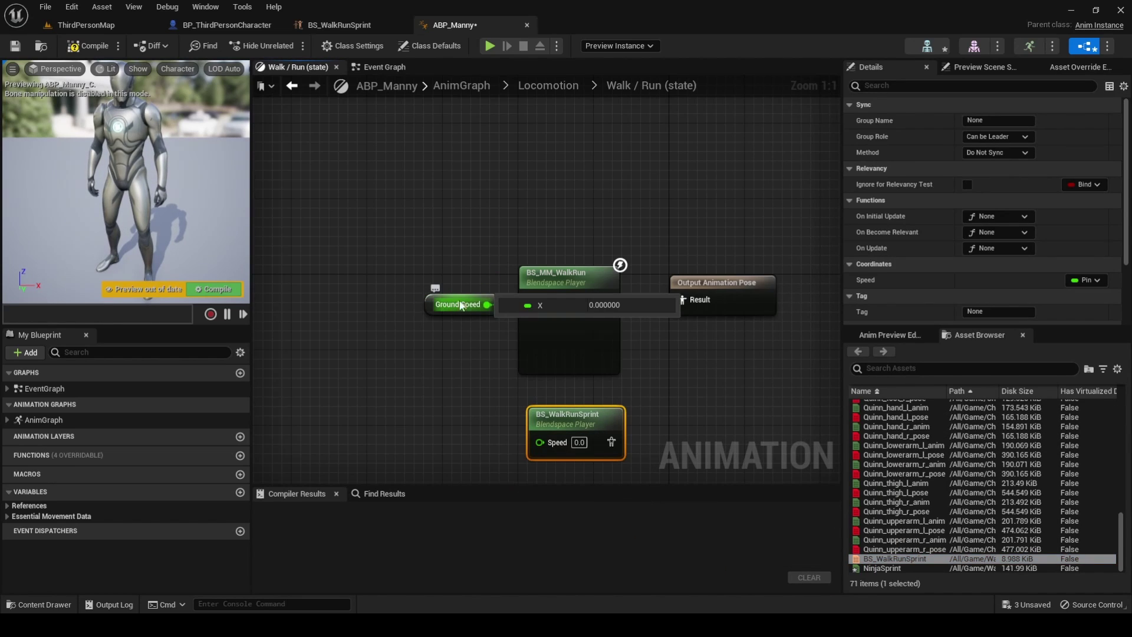
{"action": "left_click_drag", "start_coordinate": [487, 304], "coordinate": [540, 442]}
{"action": "right_click_drag", "start_coordinate": [443, 404], "coordinate": [413, 370]}
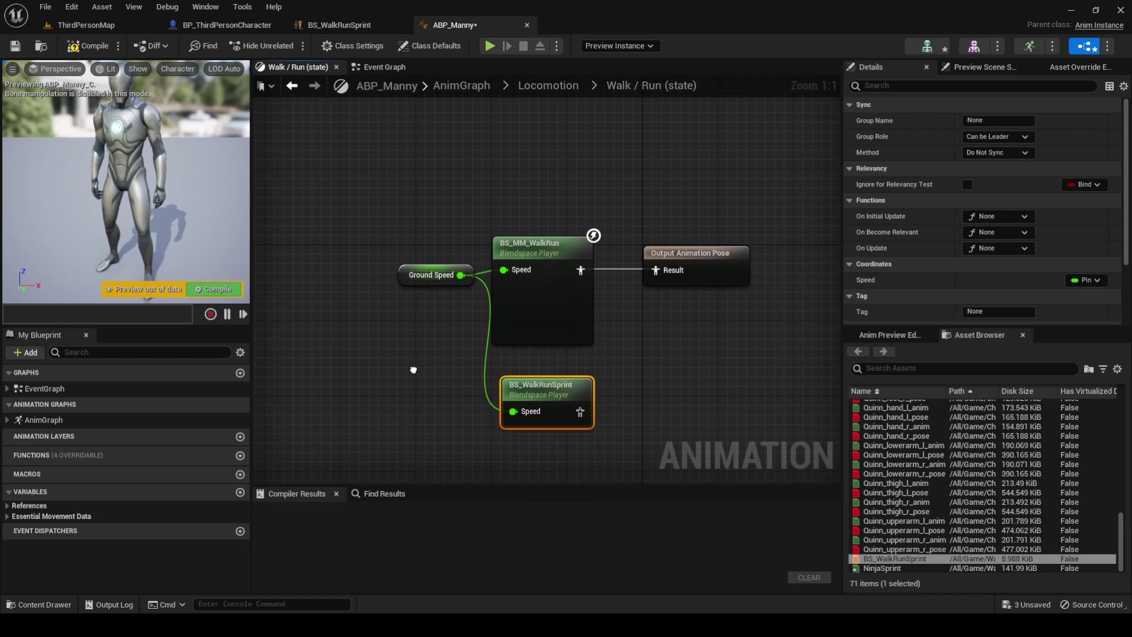
{"action": "left_click_drag", "start_coordinate": [588, 414], "coordinate": [655, 270]}
{"action": "key", "text": "F7"}
{"action": "right_click_drag", "start_coordinate": [580, 218], "coordinate": [523, 175]}
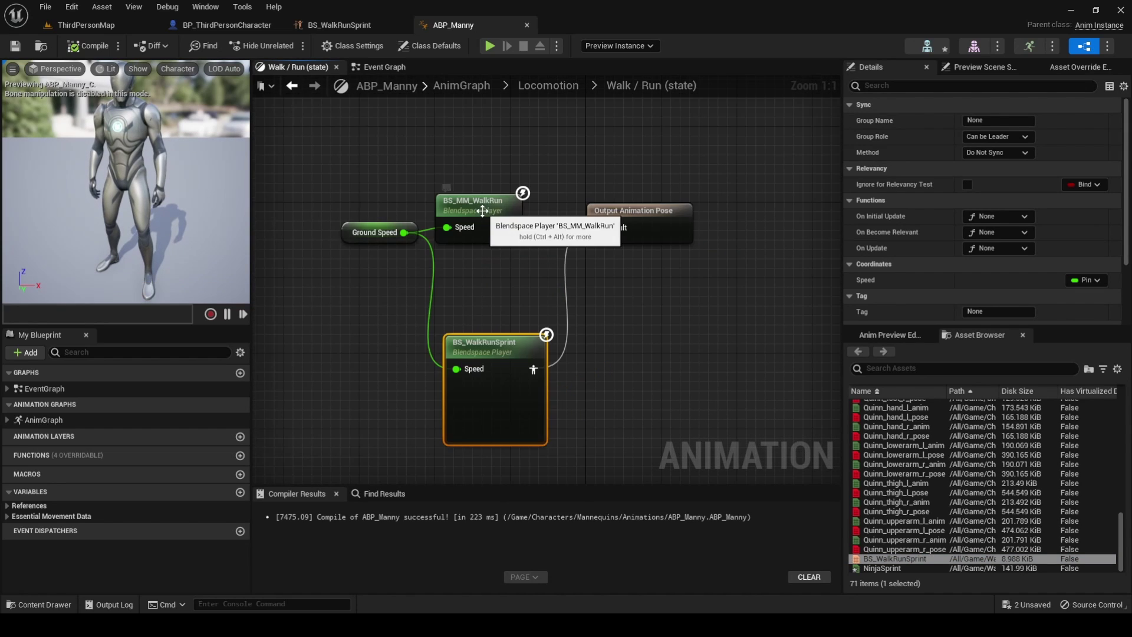
Step: Delete the BS_MM_WalkRun node, move the BS_WalkRunSprint player into its place, then compile and save ABP_Manny
{"action": "left_click", "coordinate": [479, 205]}
{"action": "key", "text": "Delete"}
{"action": "left_click_drag", "start_coordinate": [498, 346], "coordinate": [495, 221]}
{"action": "key", "text": "F7"}
{"action": "key", "text": "ctrl+s"}
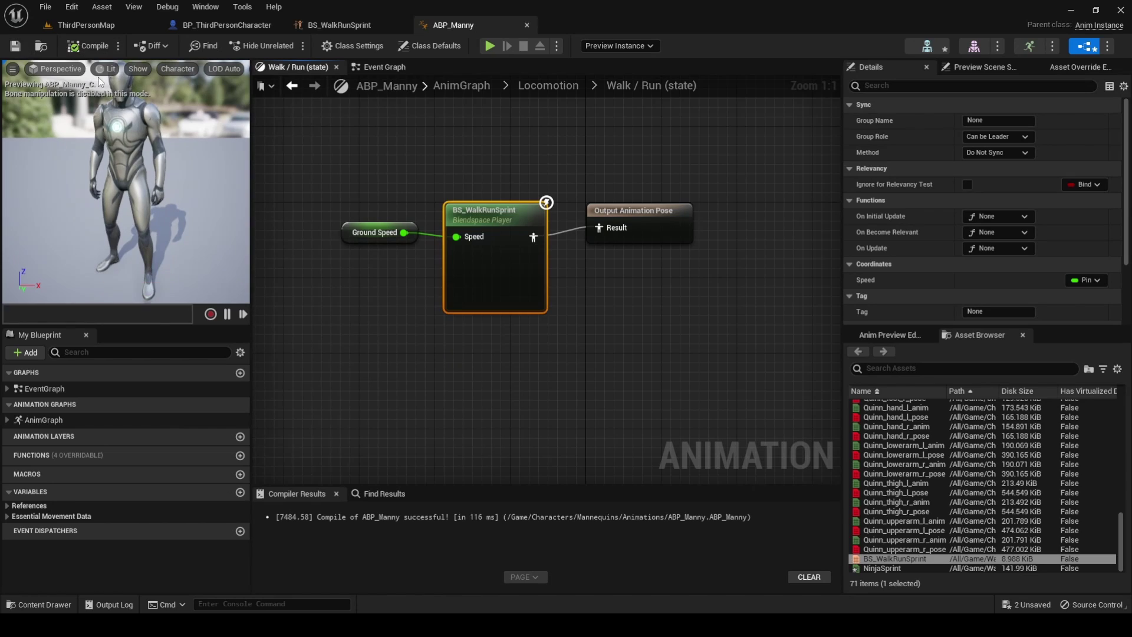
{"action": "left_click", "coordinate": [521, 347]}
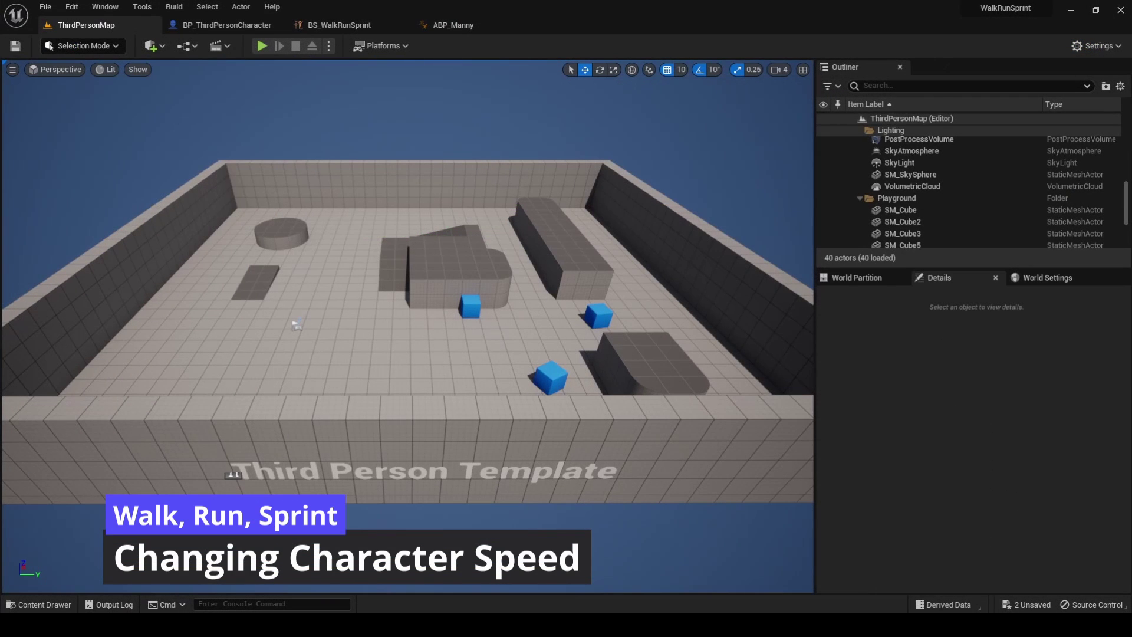
Step: Open BP_ThirdPersonCharacter from the ThirdPerson > Blueprints folder and show its Event Graph
{"action": "left_click", "coordinate": [412, 334]}
{"action": "key", "text": "ctrl+space"}
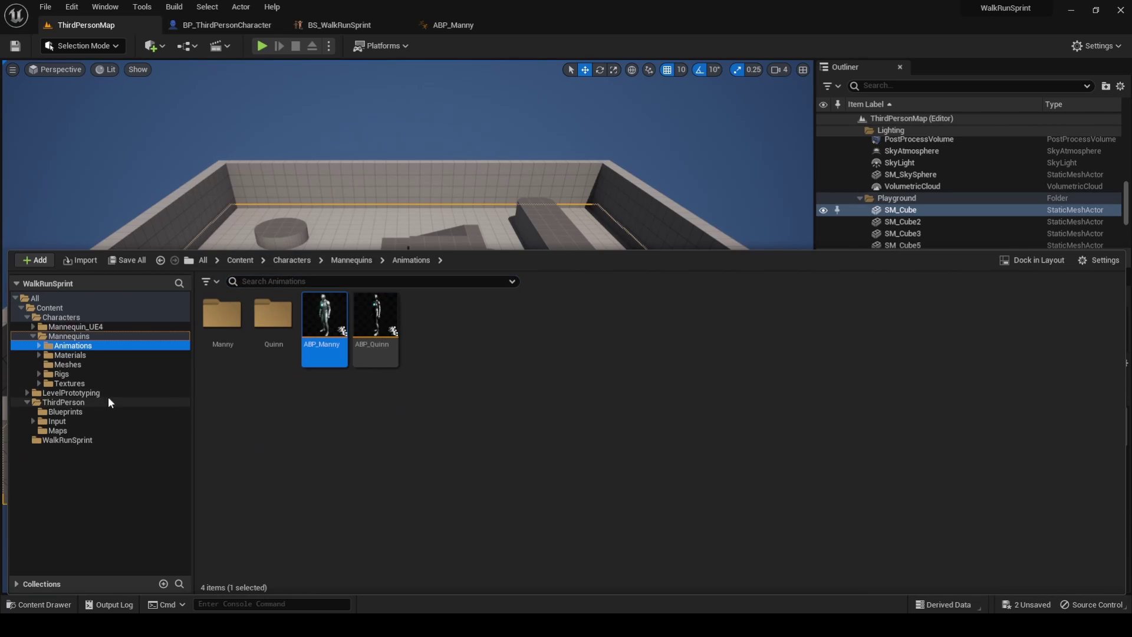
{"action": "left_click", "coordinate": [27, 402]}
{"action": "left_click", "coordinate": [65, 411]}
{"action": "double_click", "coordinate": [223, 310]}
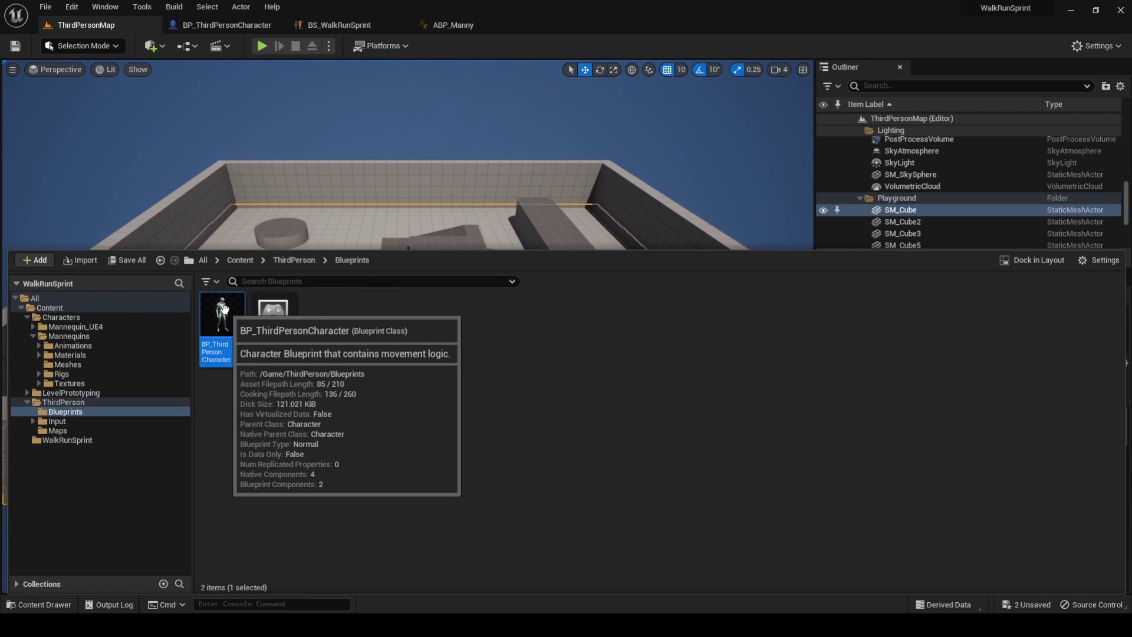
{"action": "left_click", "coordinate": [421, 67]}
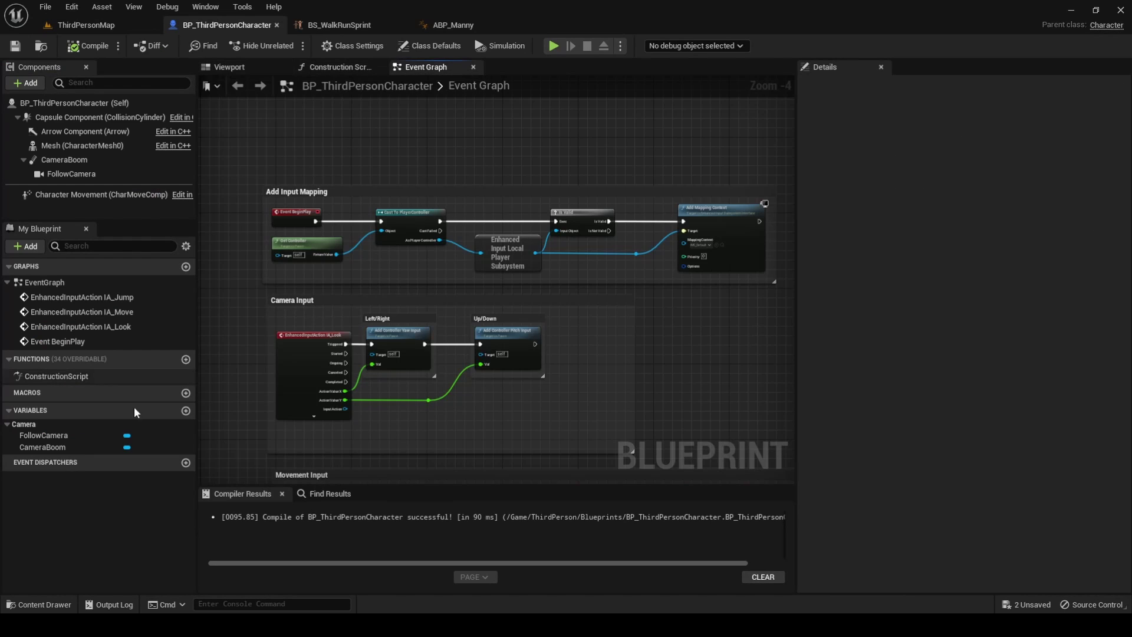
Step: Add a variable named WalkSpeed to the character blueprint and set its type to Float
{"action": "left_click", "coordinate": [186, 411]}
{"action": "type", "text": "WalkSpeed"}
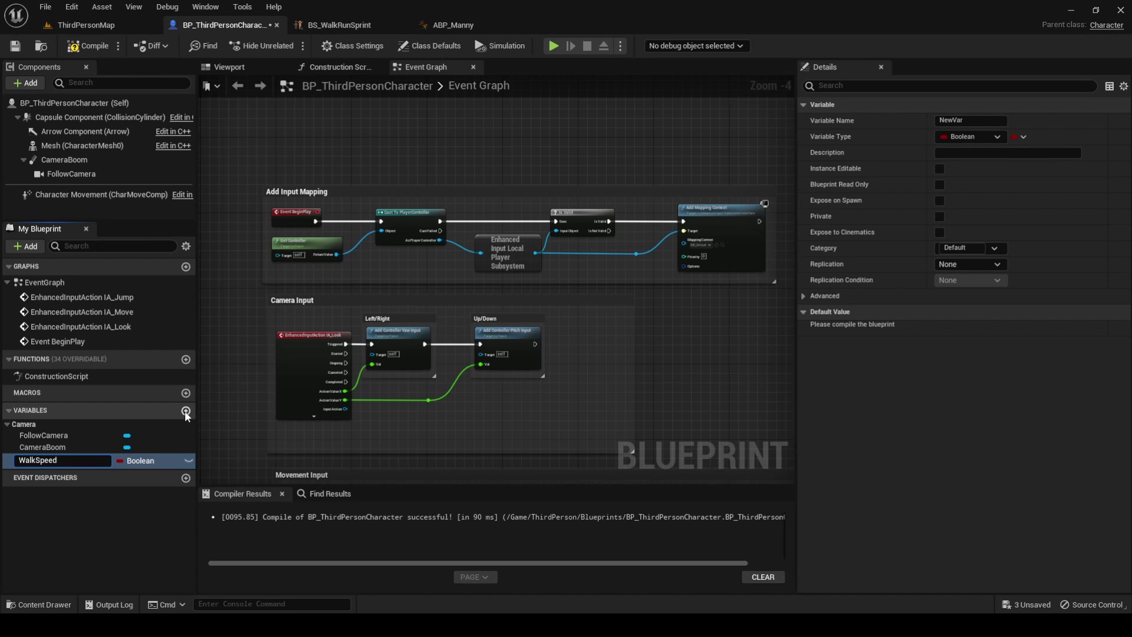
{"action": "key", "text": "Return"}
{"action": "left_click", "coordinate": [154, 460]}
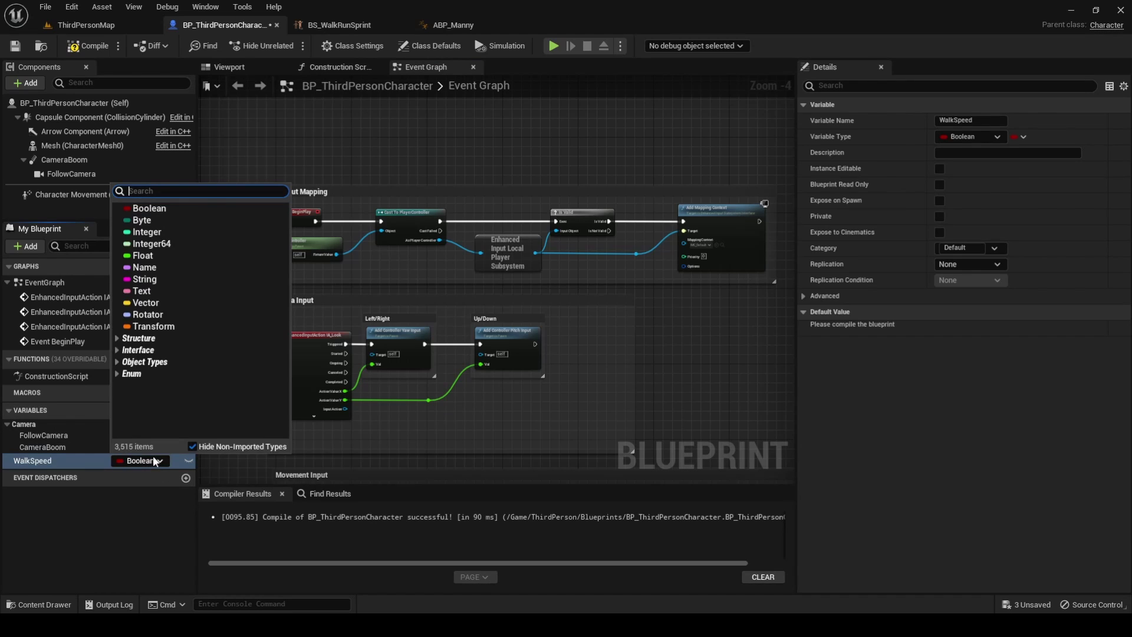
{"action": "left_click", "coordinate": [150, 255]}
Step: Add a second float variable named RunSpeed to the character blueprint
{"action": "left_click", "coordinate": [186, 411]}
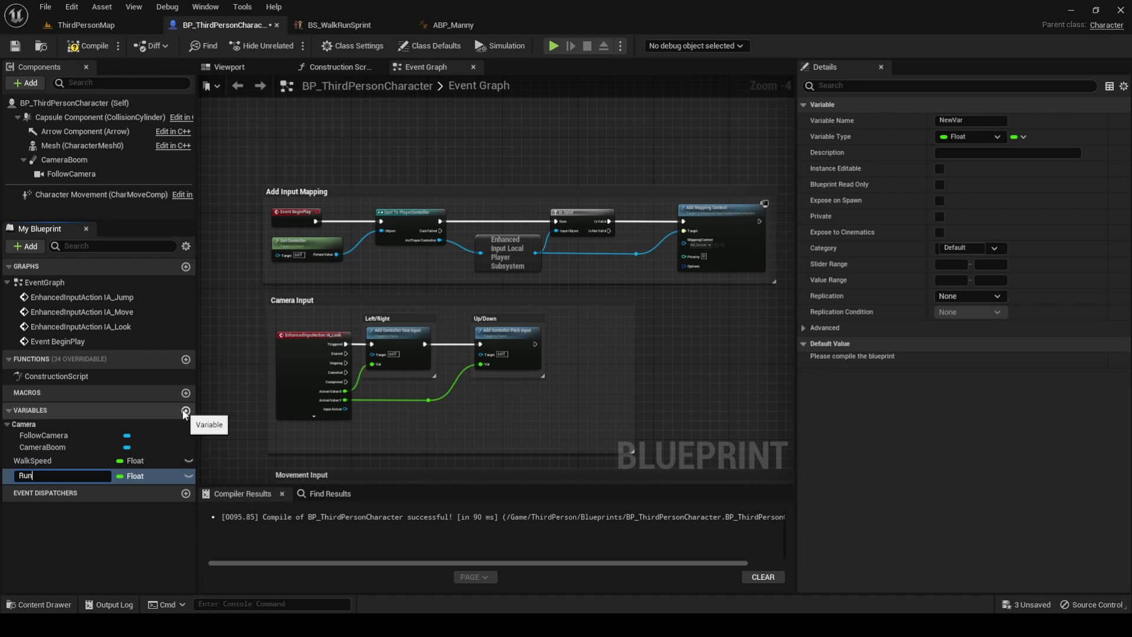
{"action": "type", "text": "RunSpeed"}
{"action": "key", "text": "Return"}
Step: Add a third float variable named SprintSpeed to the character blueprint and compile it
{"action": "left_click", "coordinate": [186, 411]}
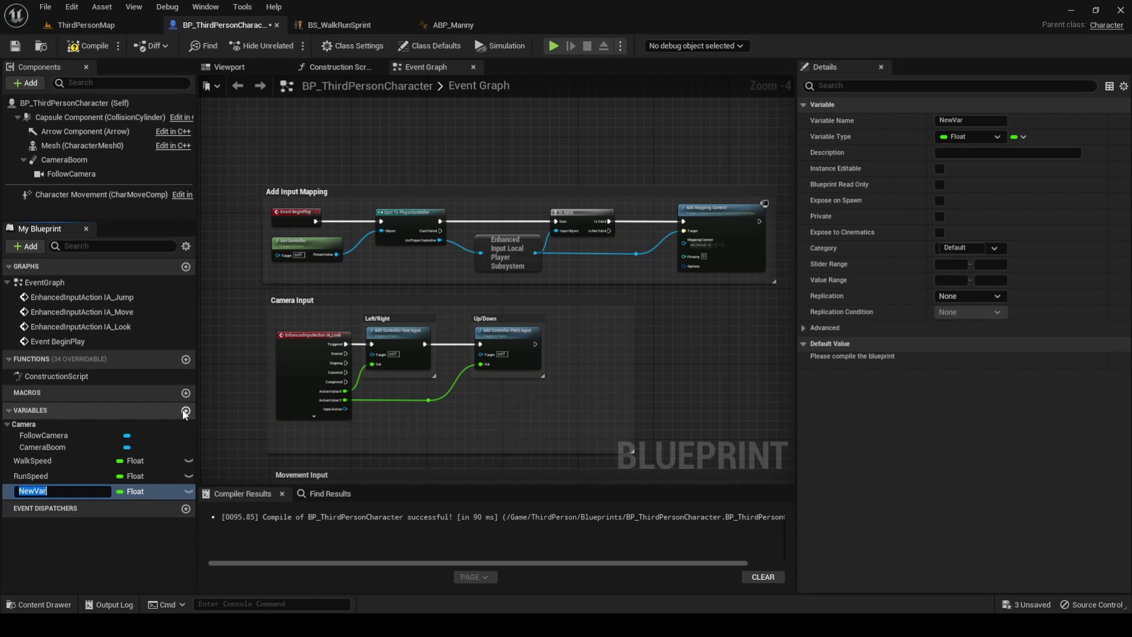
{"action": "type", "text": "SprintSpeed"}
{"action": "key", "text": "Return"}
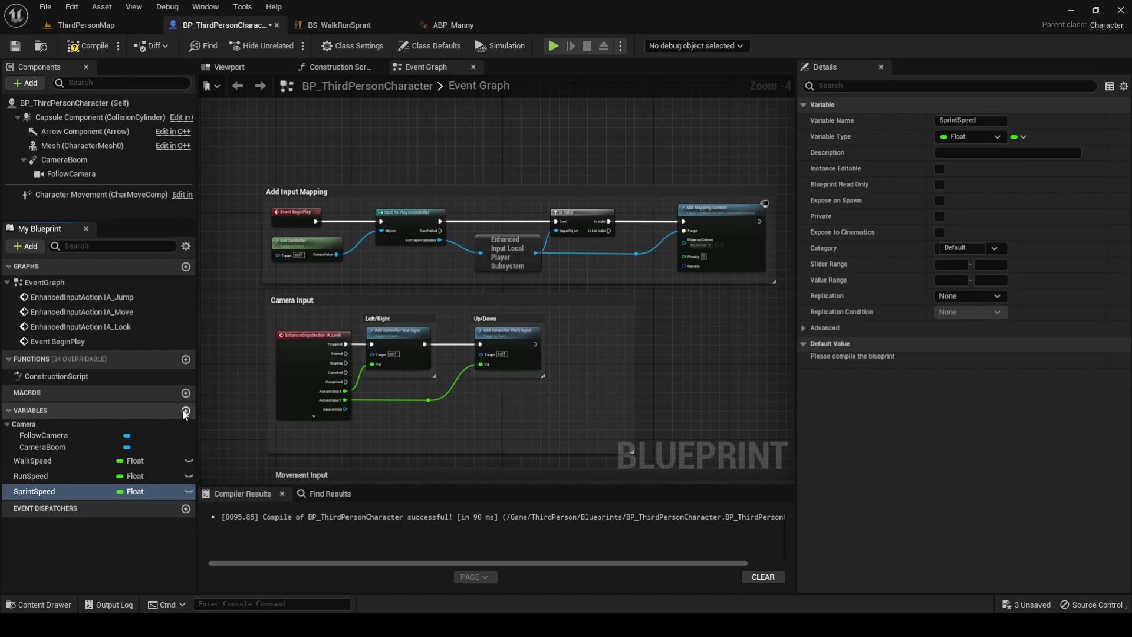
{"action": "left_click", "coordinate": [84, 47]}
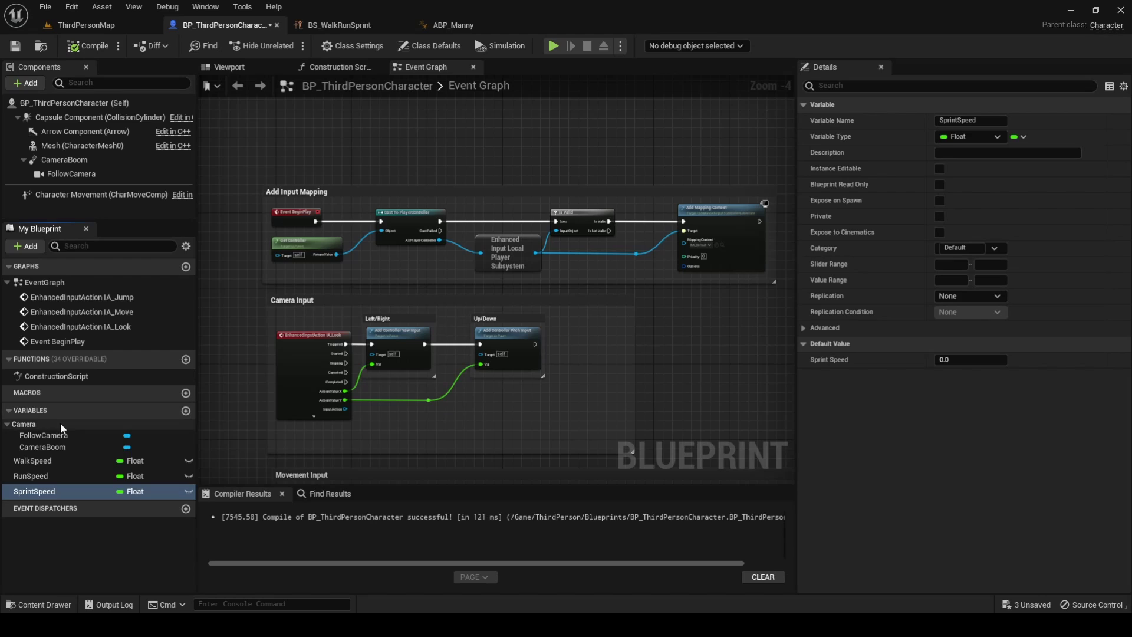
Step: Set the default value of WalkSpeed to 300 and of RunSpeed to 600
{"action": "left_click", "coordinate": [49, 461]}
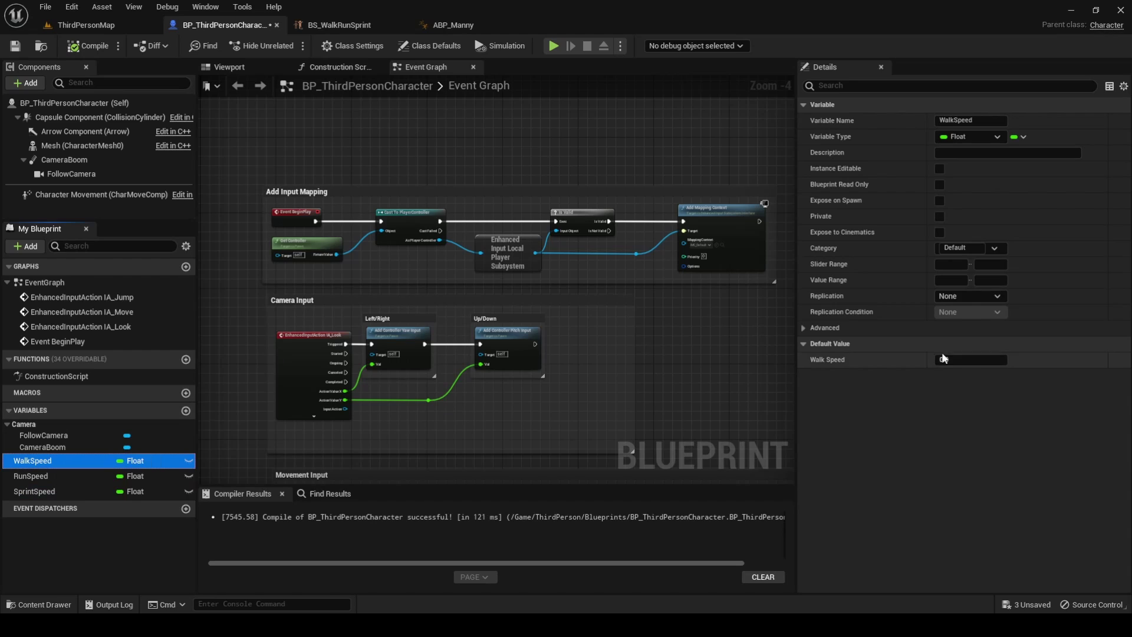
{"action": "left_click", "coordinate": [971, 360]}
{"action": "type", "text": "3"}
{"action": "key", "text": "Return"}
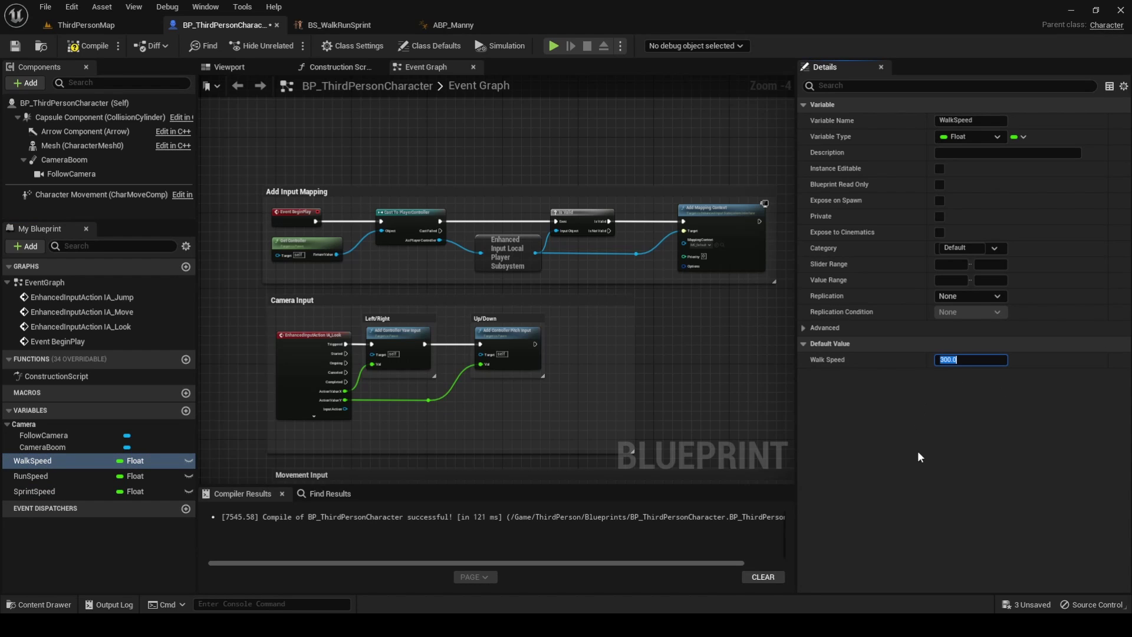
{"action": "left_click", "coordinate": [35, 476]}
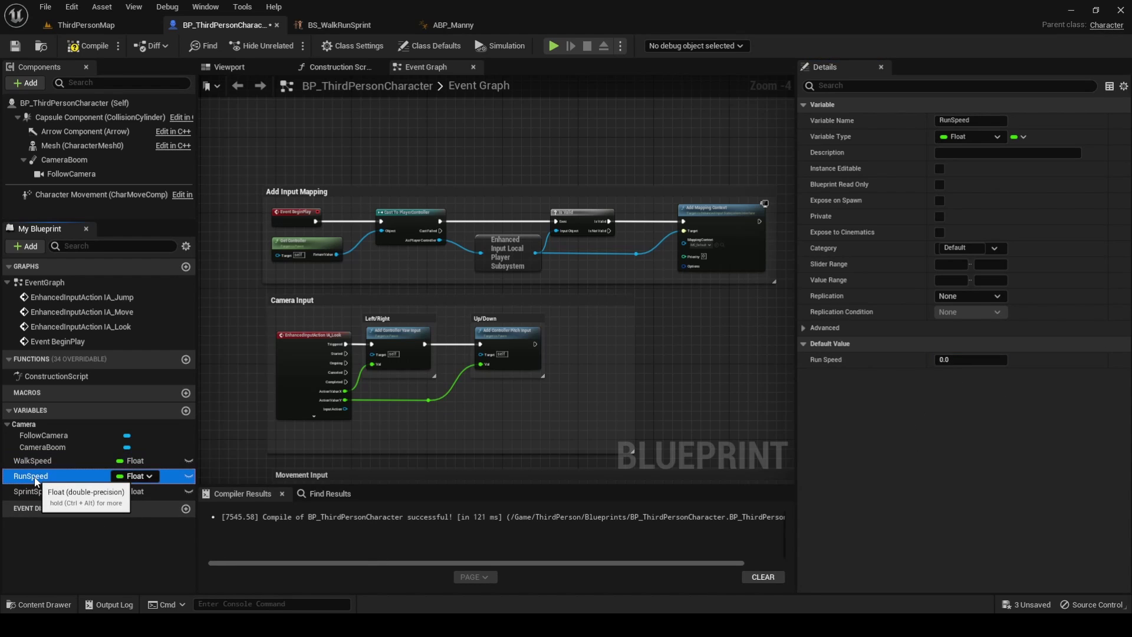
{"action": "left_click", "coordinate": [970, 360]}
{"action": "type", "text": "600"}
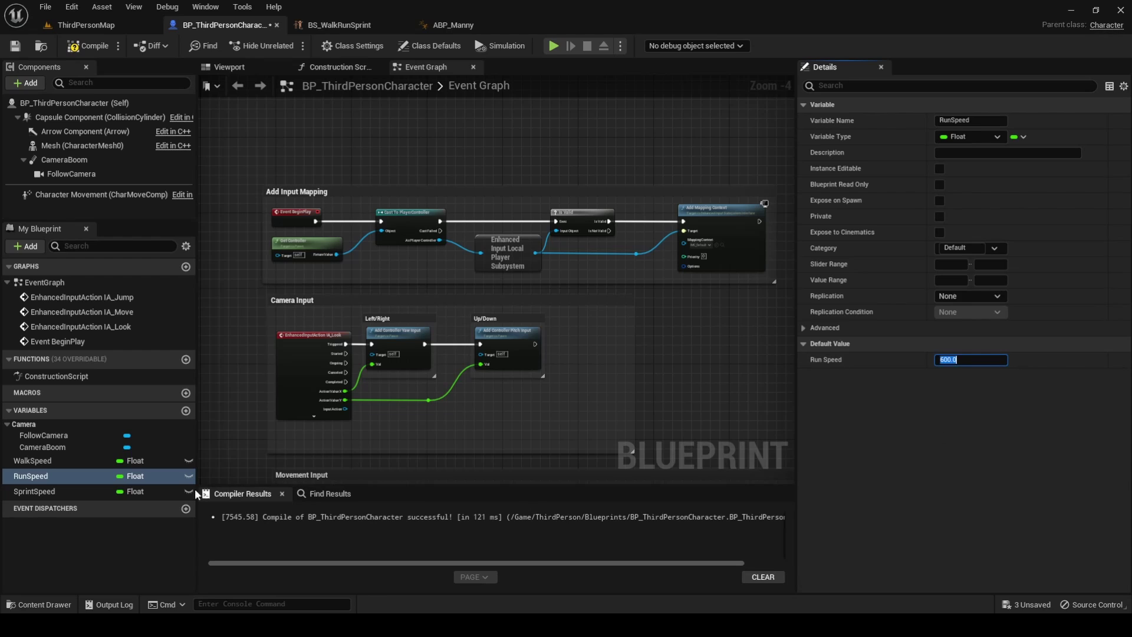
Step: Set the default value of the SprintSpeed variable to 900
{"action": "left_click", "coordinate": [135, 491]}
{"action": "left_click", "coordinate": [970, 359]}
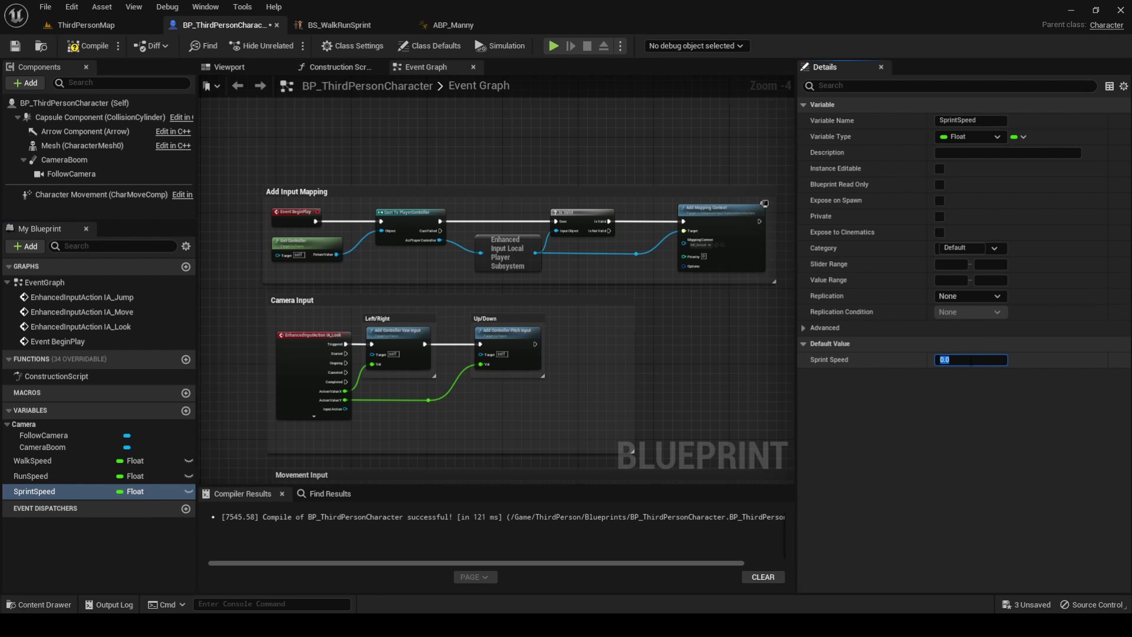
{"action": "type", "text": "900"}
{"action": "key", "text": "Return"}
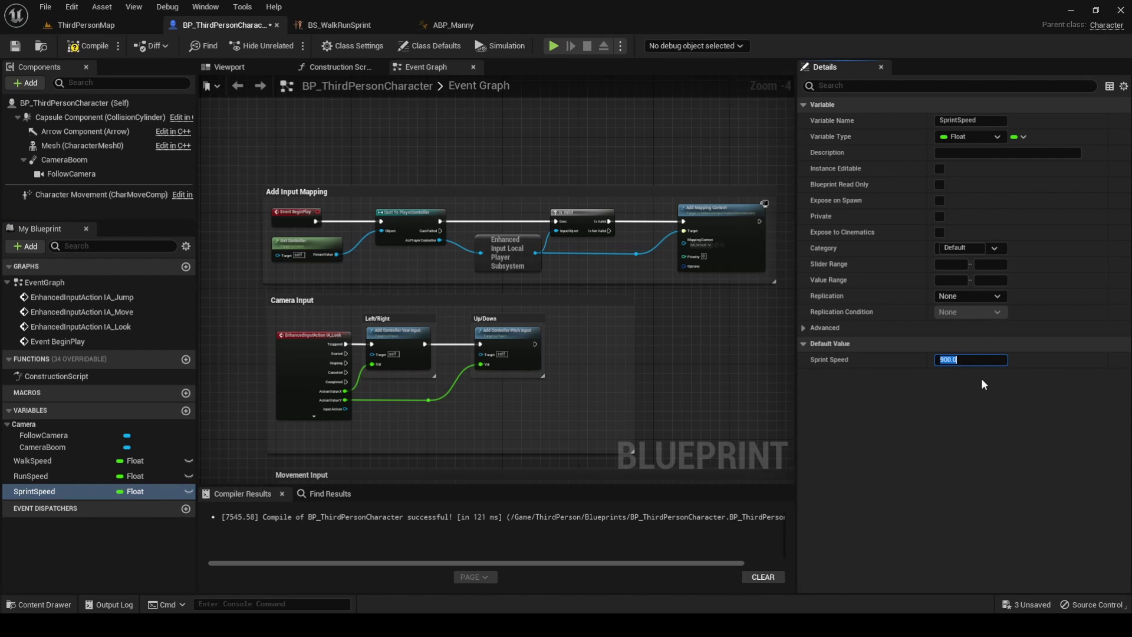
Step: Add Left Ctrl and Left Shift key event nodes in an empty area of the Event Graph, with Left Shift aligned below Left Ctrl
{"action": "right_click_drag", "start_coordinate": [570, 370], "coordinate": [540, 226]}
{"action": "right_click", "coordinate": [540, 230]}
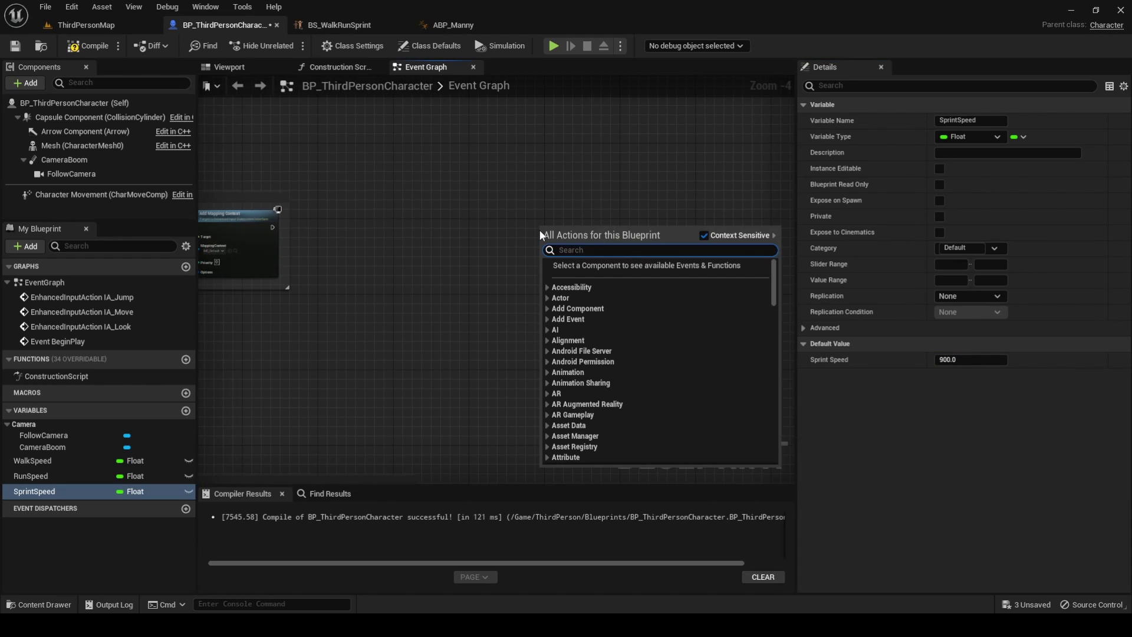
{"action": "type", "text": "left ctrl"}
{"action": "key", "text": "Return"}
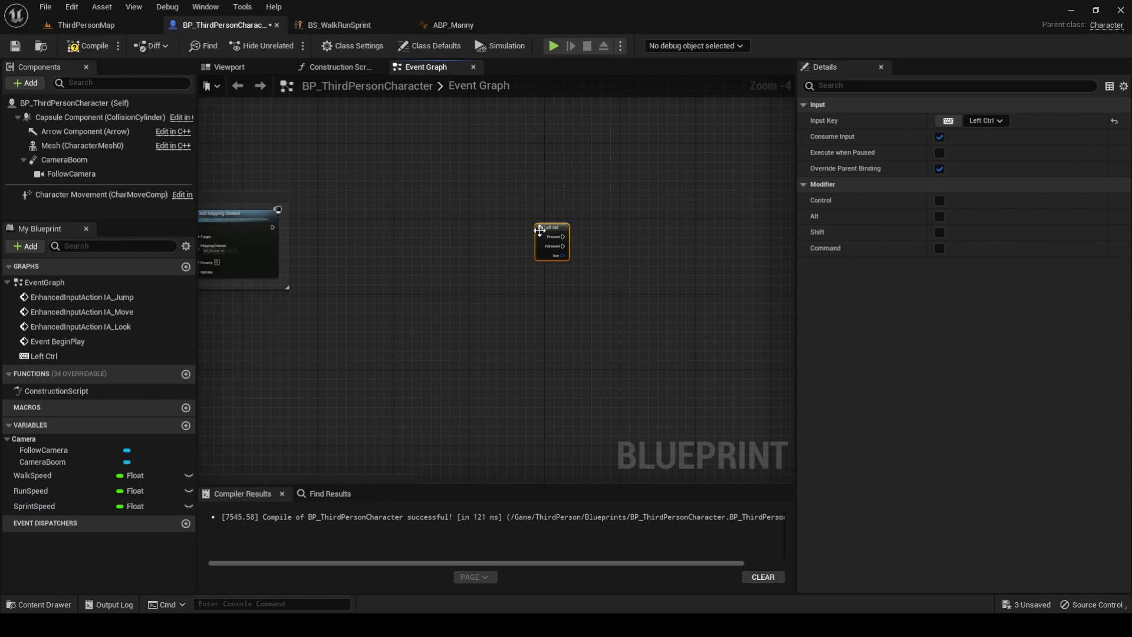
{"action": "scroll", "coordinate": [489, 152], "scroll_direction": "up", "scroll_amount": 3}
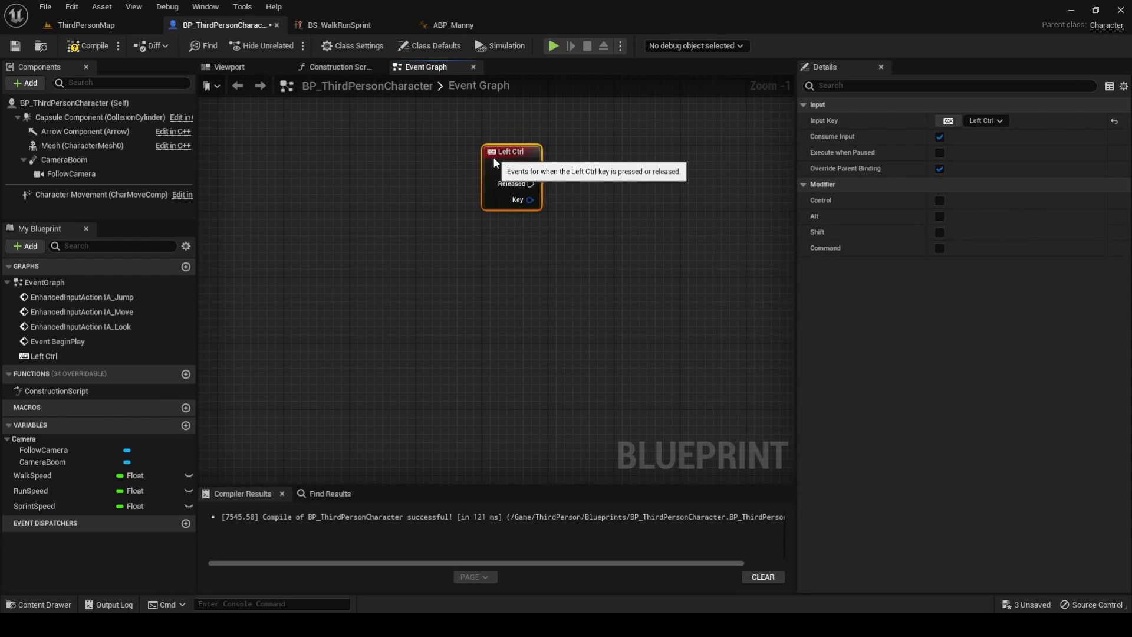
{"action": "right_click", "coordinate": [510, 342]}
{"action": "type", "text": "left shi"}
{"action": "key", "text": "Return"}
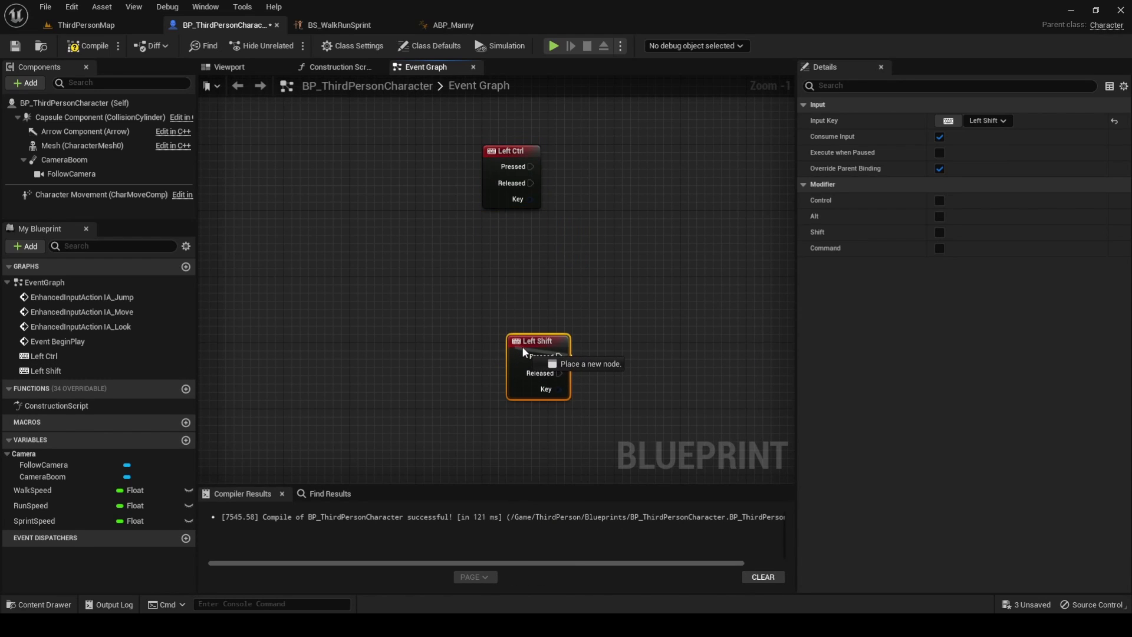
{"action": "left_click_drag", "start_coordinate": [515, 345], "coordinate": [495, 356]}
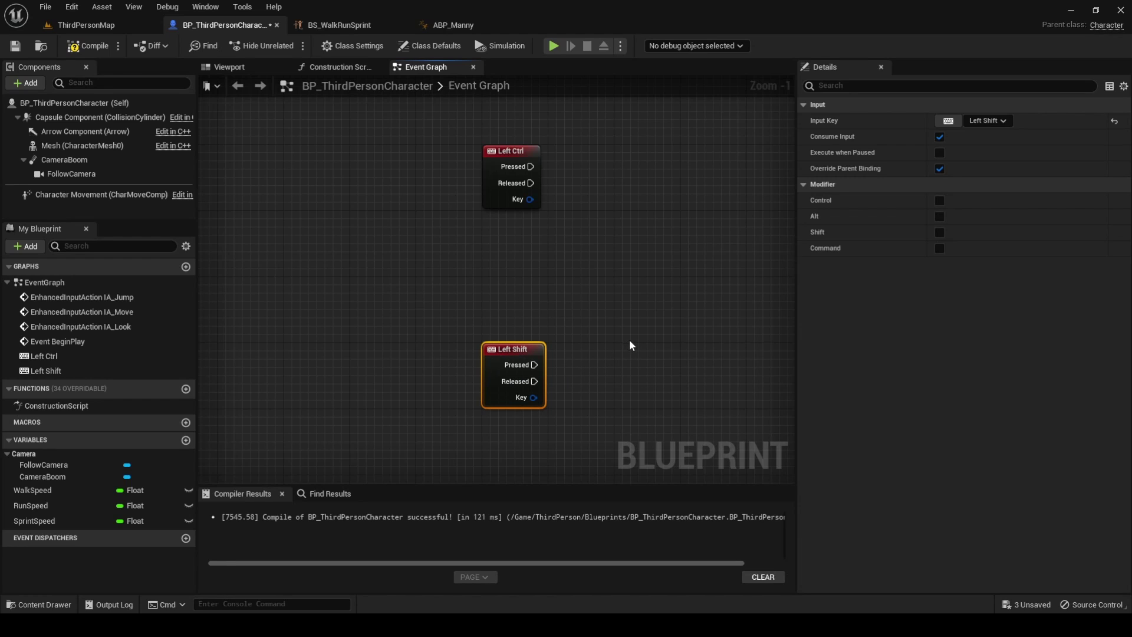
Step: Add a Set Max Walk Speed node targeting Character Movement, run it from Left Ctrl Pressed, and feed it WalkSpeed
{"action": "right_click_drag", "start_coordinate": [656, 295], "coordinate": [556, 313]}
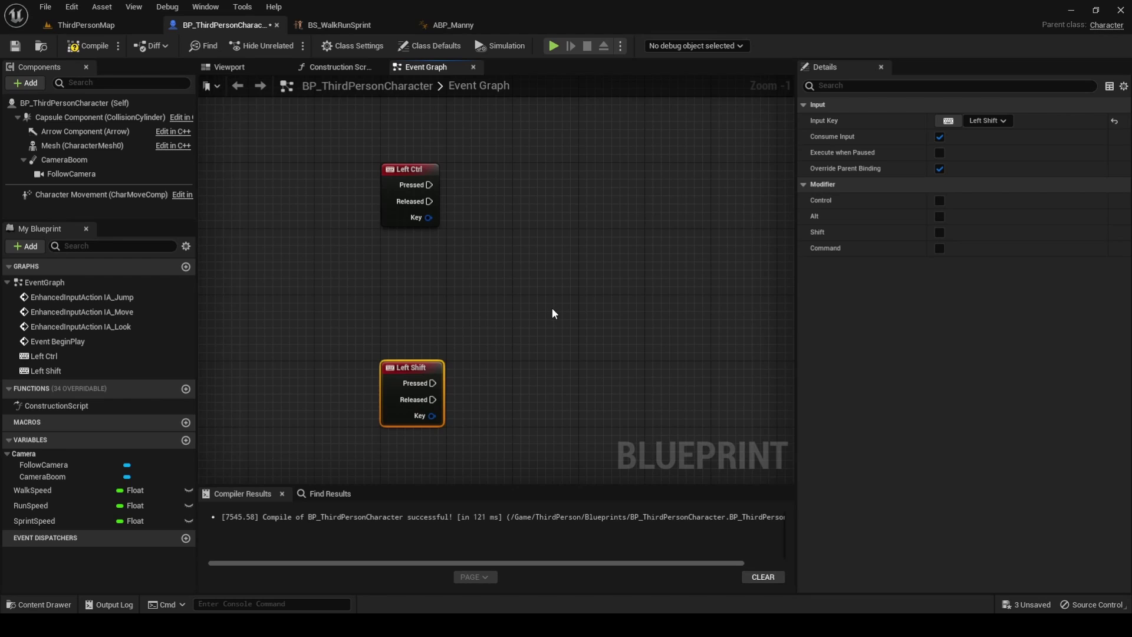
{"action": "left_click_drag", "start_coordinate": [88, 194], "coordinate": [526, 235]}
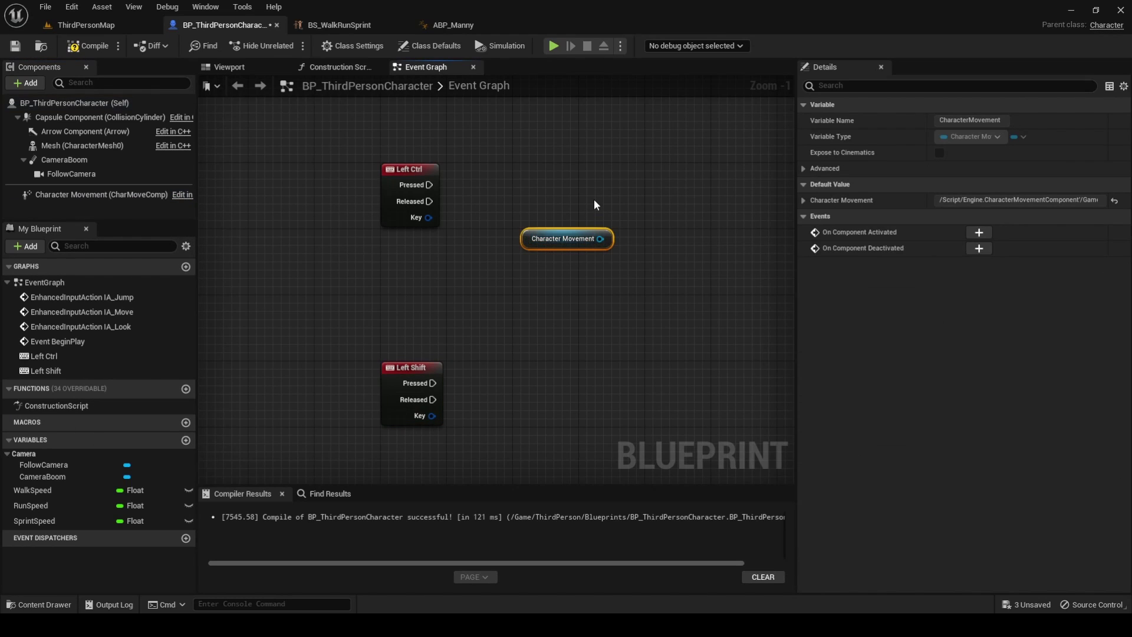
{"action": "right_click_drag", "start_coordinate": [595, 200], "coordinate": [485, 221]}
{"action": "left_click_drag", "start_coordinate": [489, 253], "coordinate": [535, 224]}
{"action": "type", "text": "set max walk"}
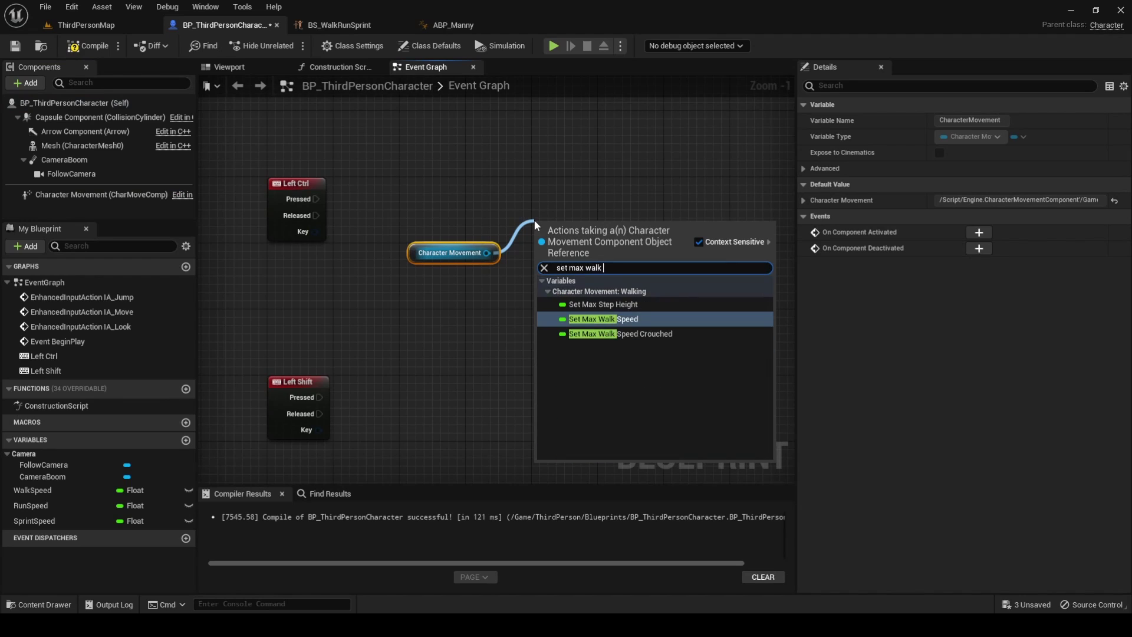
{"action": "key", "text": "Return"}
{"action": "left_click_drag", "start_coordinate": [568, 230], "coordinate": [560, 205]}
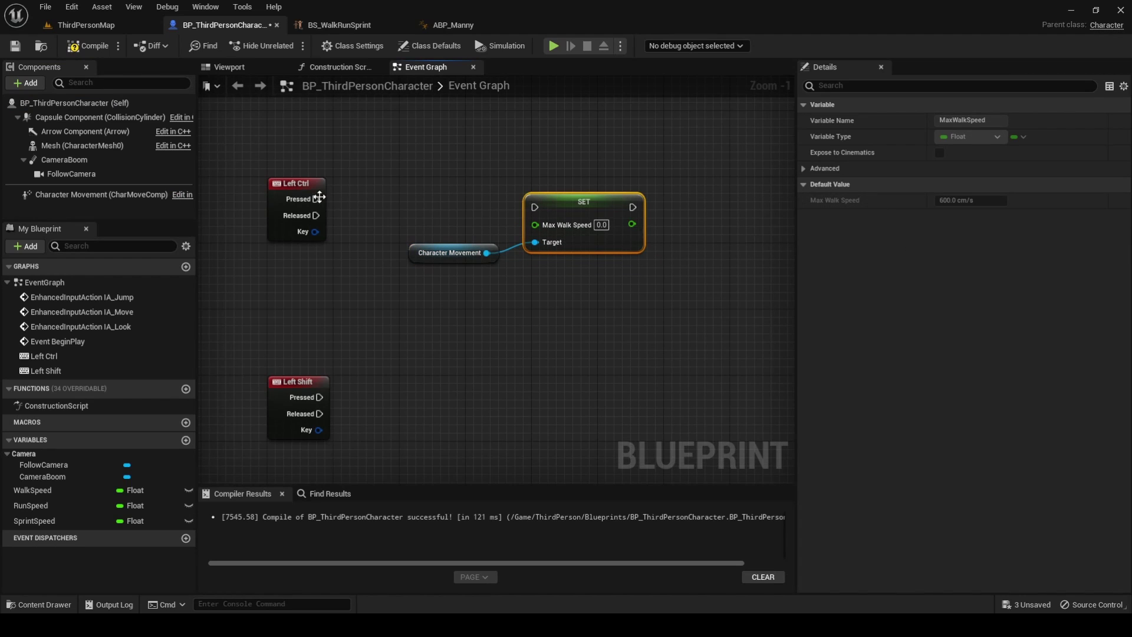
{"action": "left_click_drag", "start_coordinate": [319, 199], "coordinate": [535, 207]}
{"action": "left_click_drag", "start_coordinate": [32, 490], "coordinate": [607, 216]}
Step: Add a second Set Max Walk Speed node fed by RunSpeed and wire Left Ctrl Released to it through a reroute point
{"action": "left_click_drag", "start_coordinate": [488, 252], "coordinate": [510, 295]}
{"action": "type", "text": "set m"}
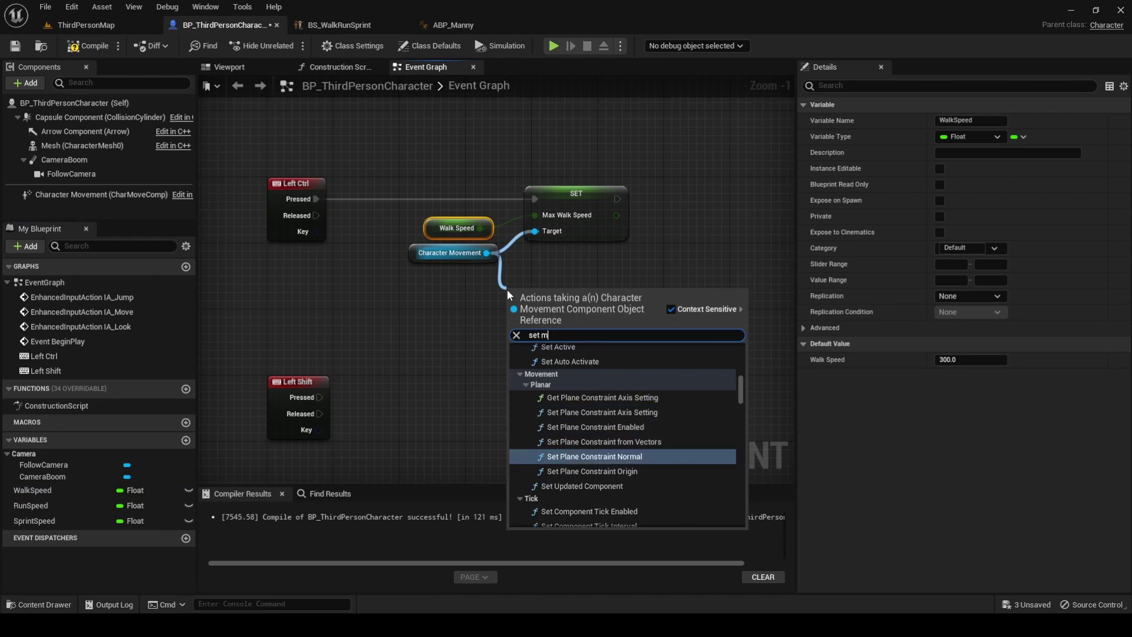
{"action": "type", "text": "ax walk s"}
{"action": "key", "text": "Return"}
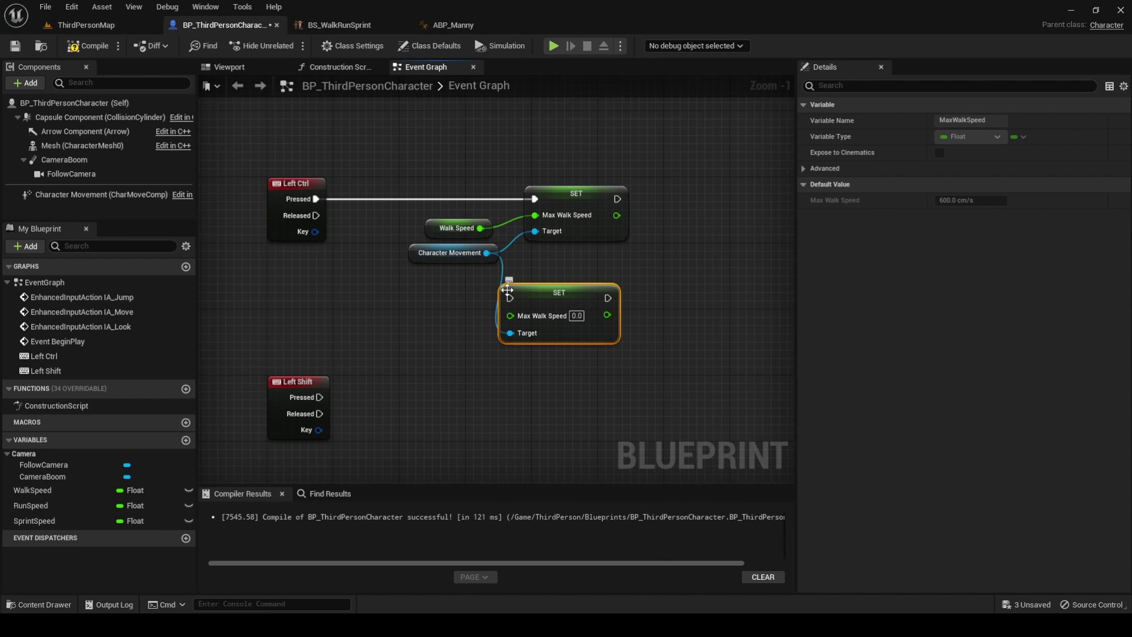
{"action": "left_click_drag", "start_coordinate": [507, 290], "coordinate": [541, 290]}
{"action": "left_click_drag", "start_coordinate": [31, 505], "coordinate": [554, 320]}
{"action": "left_click_drag", "start_coordinate": [317, 215], "coordinate": [543, 298]}
{"action": "double_click", "coordinate": [461, 275]}
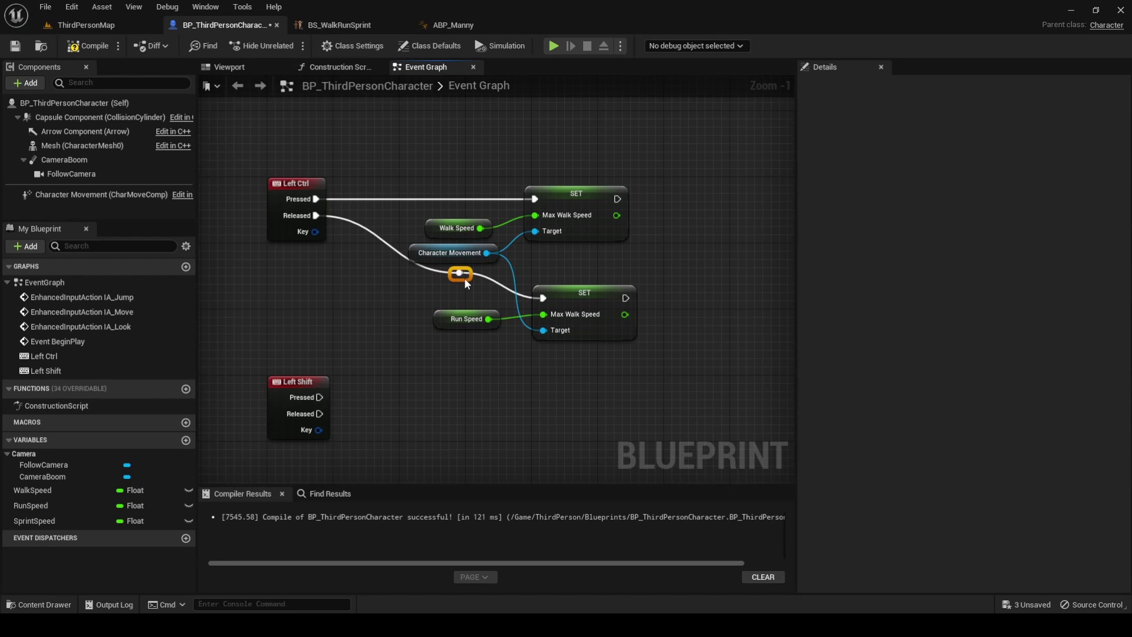
{"action": "left_click_drag", "start_coordinate": [465, 278], "coordinate": [384, 302]}
Step: Add a Character Movement reference with a Set Max Walk Speed node, run from Left Shift Pressed and fed by SprintSpeed
{"action": "left_click_drag", "start_coordinate": [101, 195], "coordinate": [549, 328]}
{"action": "type", "text": "set max walk"}
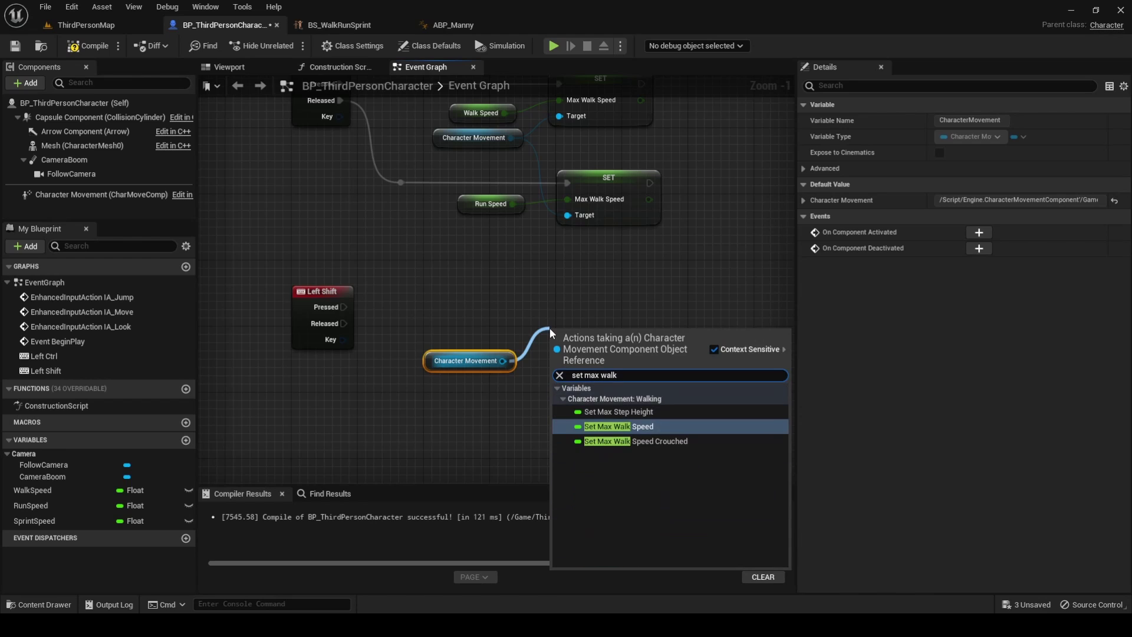
{"action": "key", "text": "Return"}
{"action": "left_click_drag", "start_coordinate": [573, 339], "coordinate": [573, 306]}
{"action": "left_click_drag", "start_coordinate": [343, 307], "coordinate": [558, 306]}
{"action": "left_click_drag", "start_coordinate": [40, 492], "coordinate": [517, 357]}
{"action": "left_click_drag", "start_coordinate": [34, 521], "coordinate": [572, 331]}
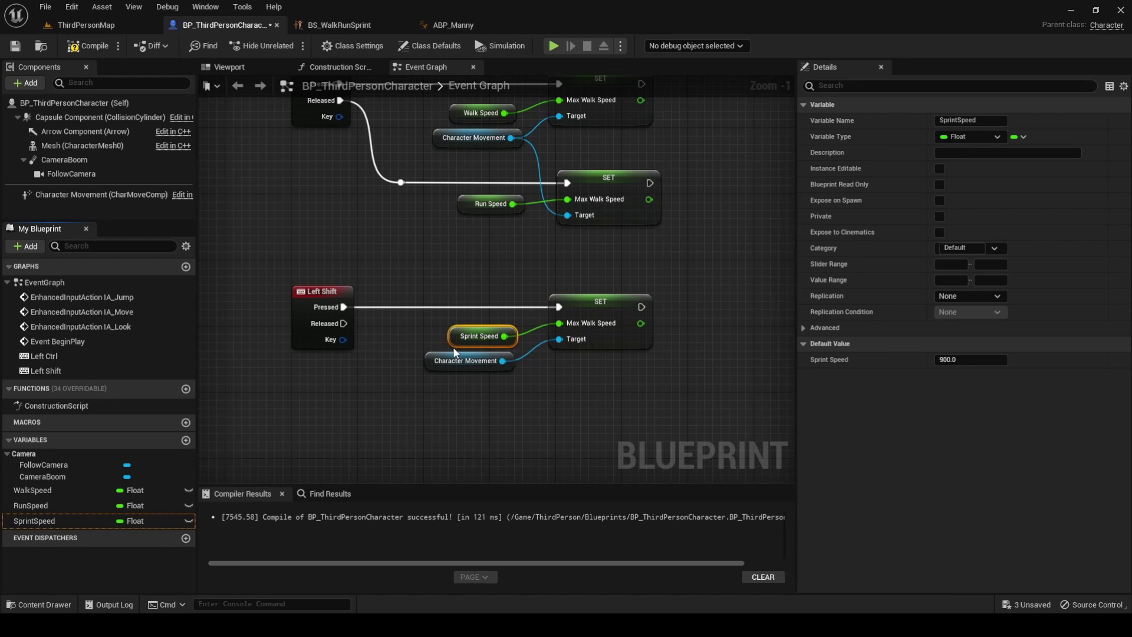
Step: Add another Set Max Walk Speed node fed by RunSpeed and wire Left Shift Released to it through a reroute point
{"action": "left_click_drag", "start_coordinate": [503, 361], "coordinate": [554, 404]}
{"action": "type", "text": "set max walk"}
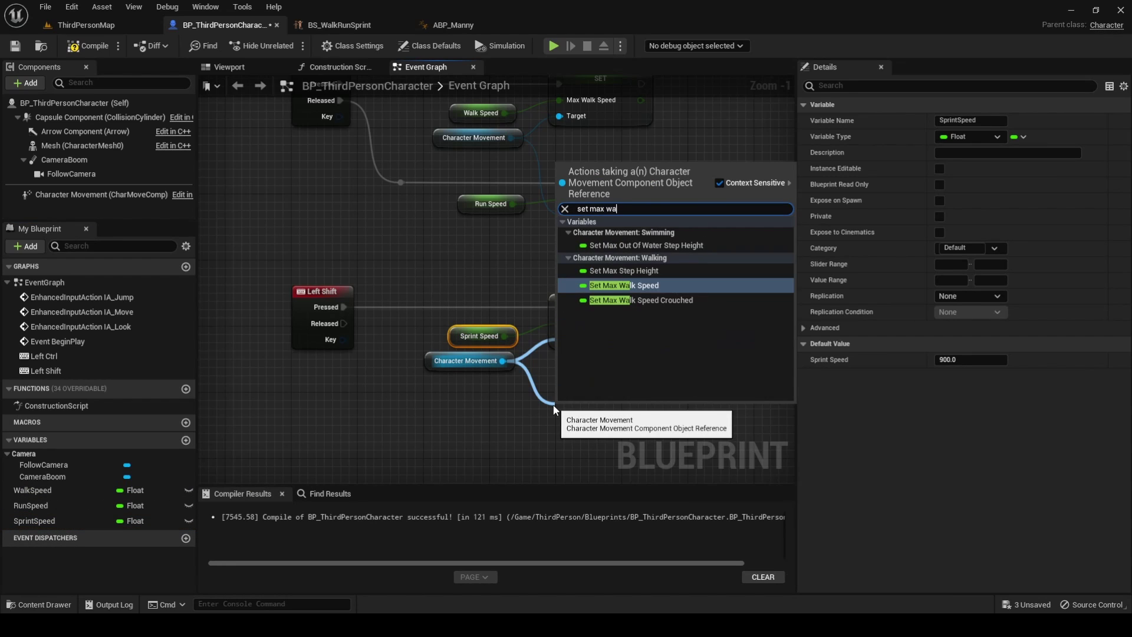
{"action": "key", "text": "Return"}
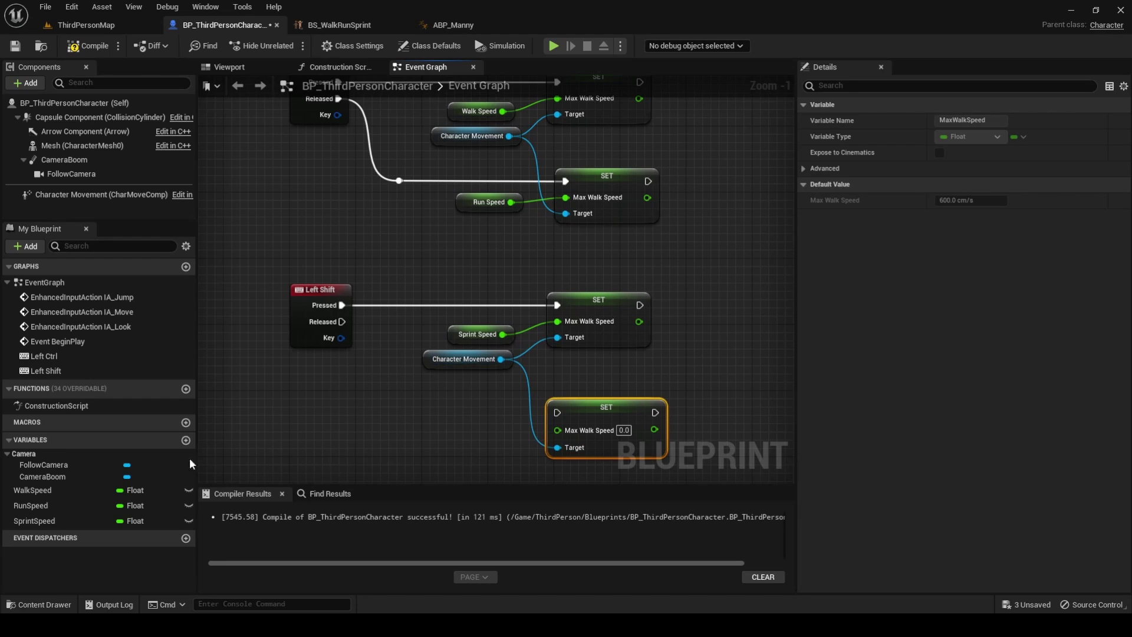
{"action": "left_click_drag", "start_coordinate": [35, 506], "coordinate": [558, 430]}
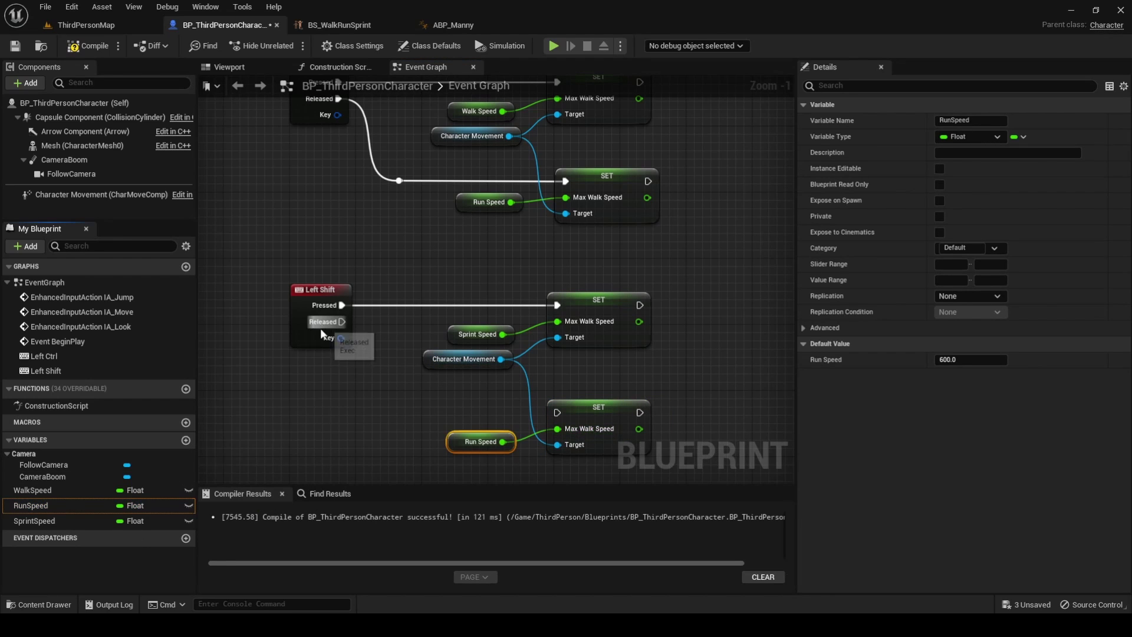
{"action": "left_click_drag", "start_coordinate": [405, 378], "coordinate": [557, 412]}
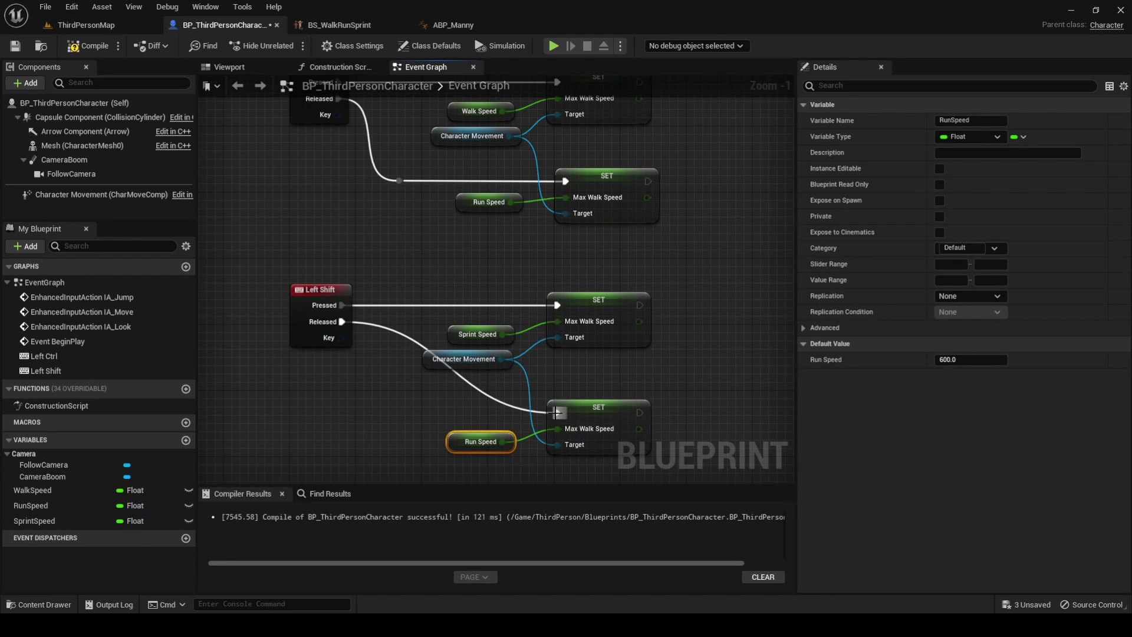
{"action": "double_click", "coordinate": [466, 379]}
{"action": "left_click_drag", "start_coordinate": [476, 388], "coordinate": [417, 420]}
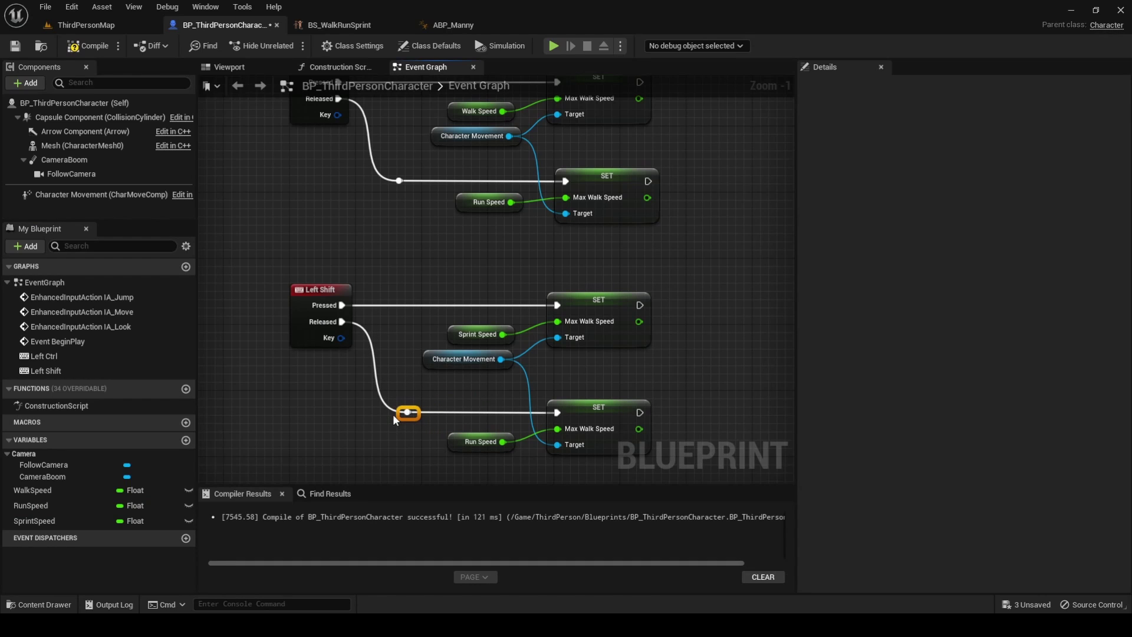
{"action": "left_click", "coordinate": [207, 154]}
Step: Set the Character Movement component's Max Walk Speed to 600 cm/s, then compile and save the blueprint
{"action": "mouse_move", "coordinate": [47, 198]}
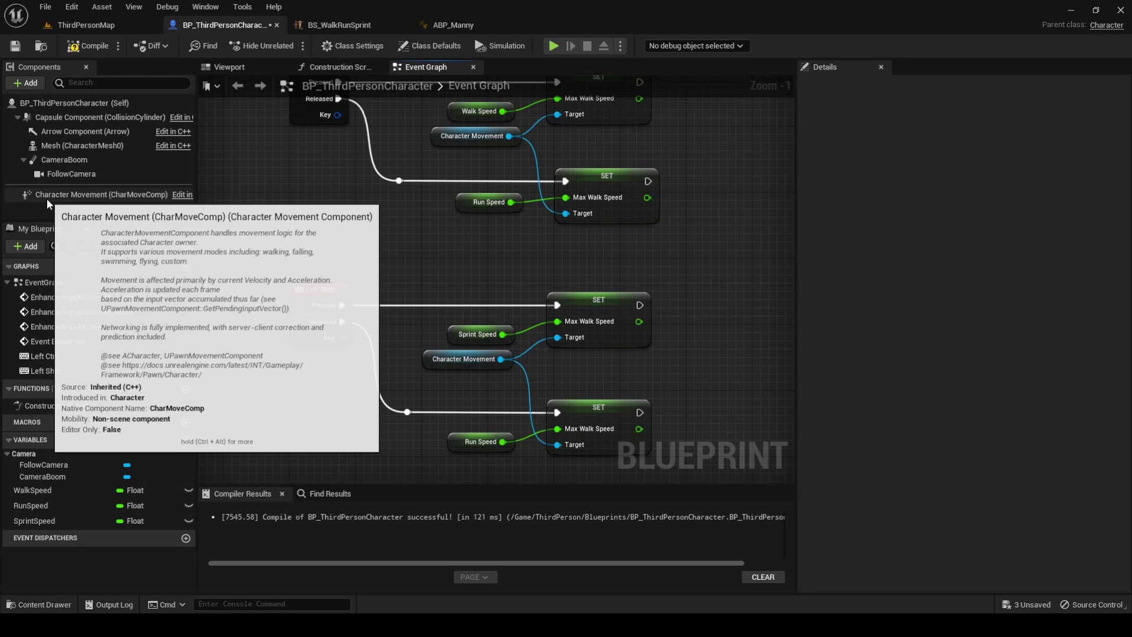
{"action": "left_click", "coordinate": [47, 198]}
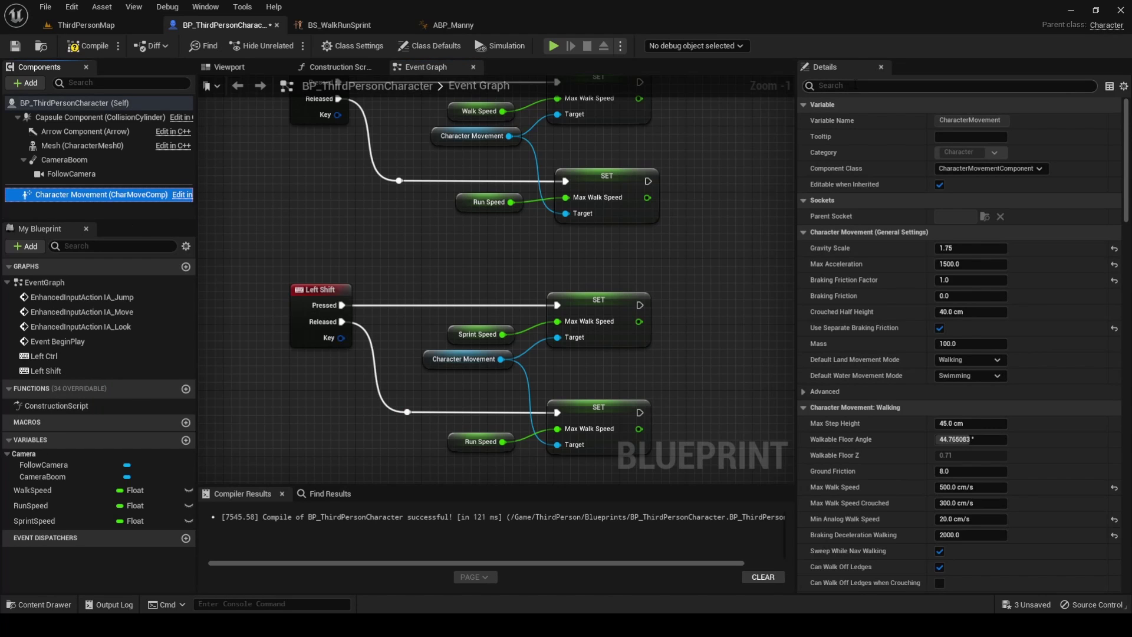
{"action": "left_click", "coordinate": [855, 86]}
{"action": "type", "text": "max walk speed"}
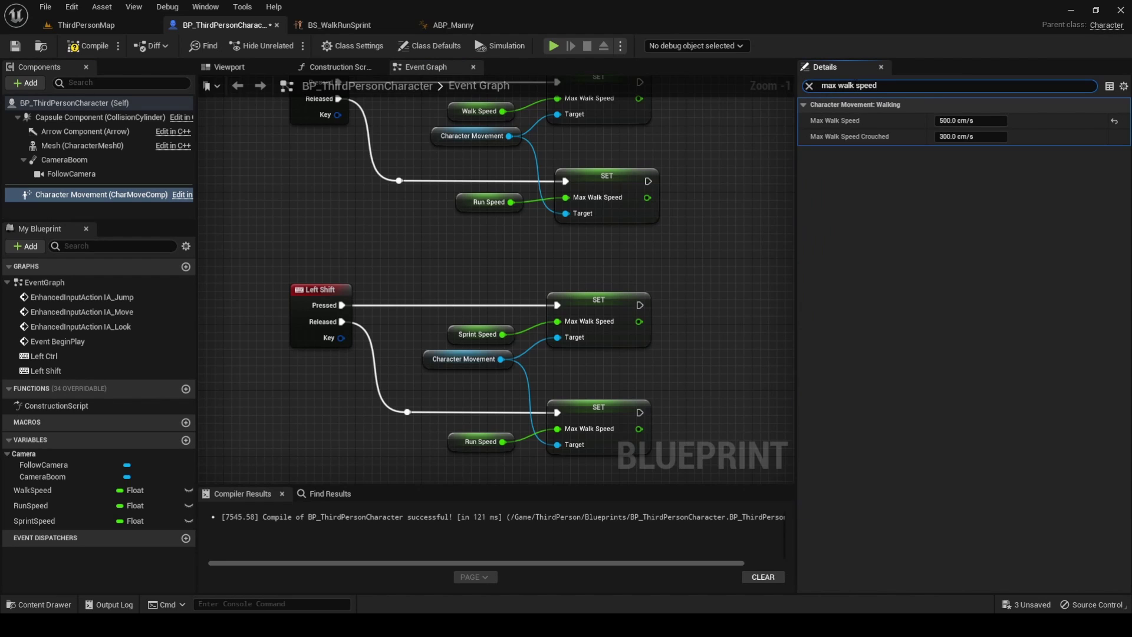
{"action": "left_click", "coordinate": [963, 121]}
{"action": "type", "text": "600"}
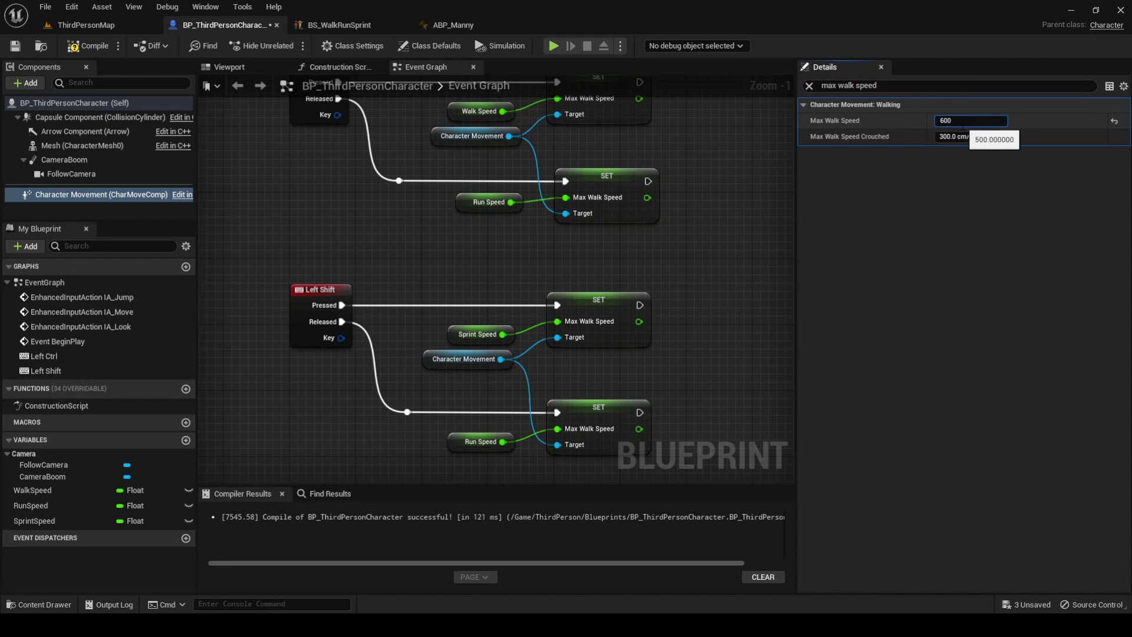
{"action": "key", "text": "Return"}
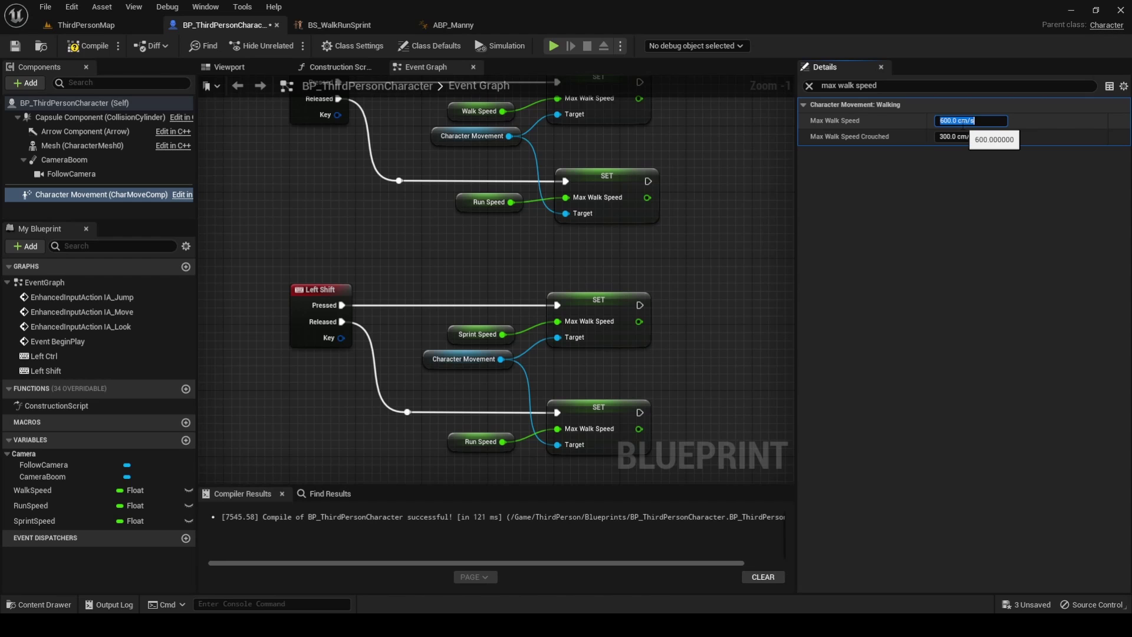
{"action": "left_click", "coordinate": [85, 46]}
{"action": "left_click", "coordinate": [16, 46]}
Step: Play the level in ThirdPersonMap and move the character forward to test its movement
{"action": "left_click", "coordinate": [71, 27]}
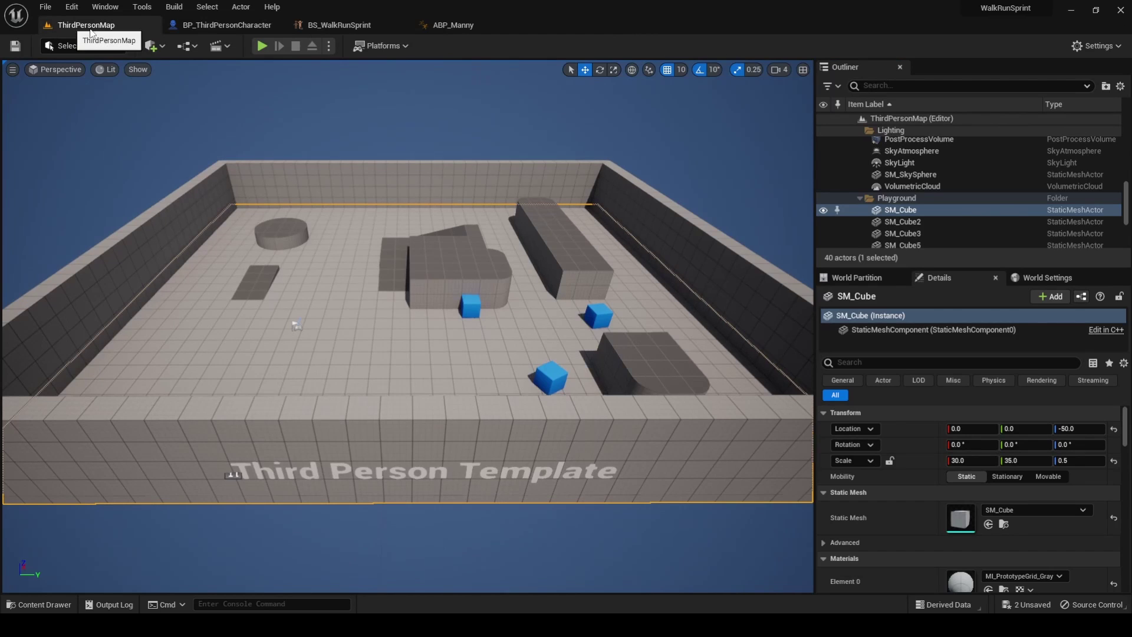
{"action": "left_click", "coordinate": [263, 45]}
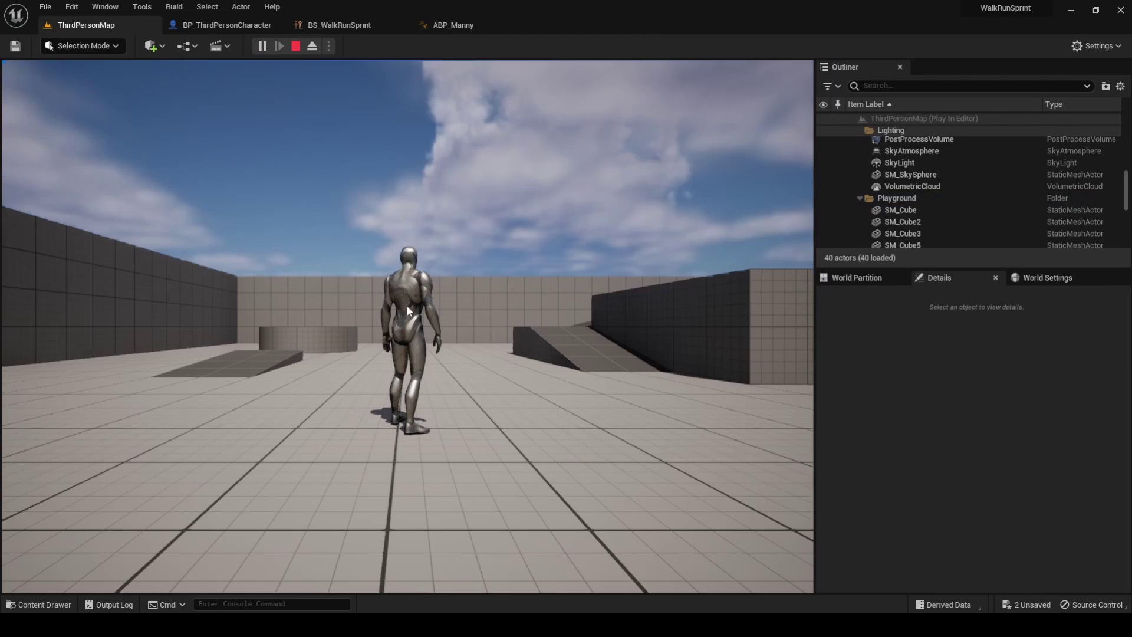
{"action": "left_click", "coordinate": [456, 387]}
{"action": "key", "text": "w"}
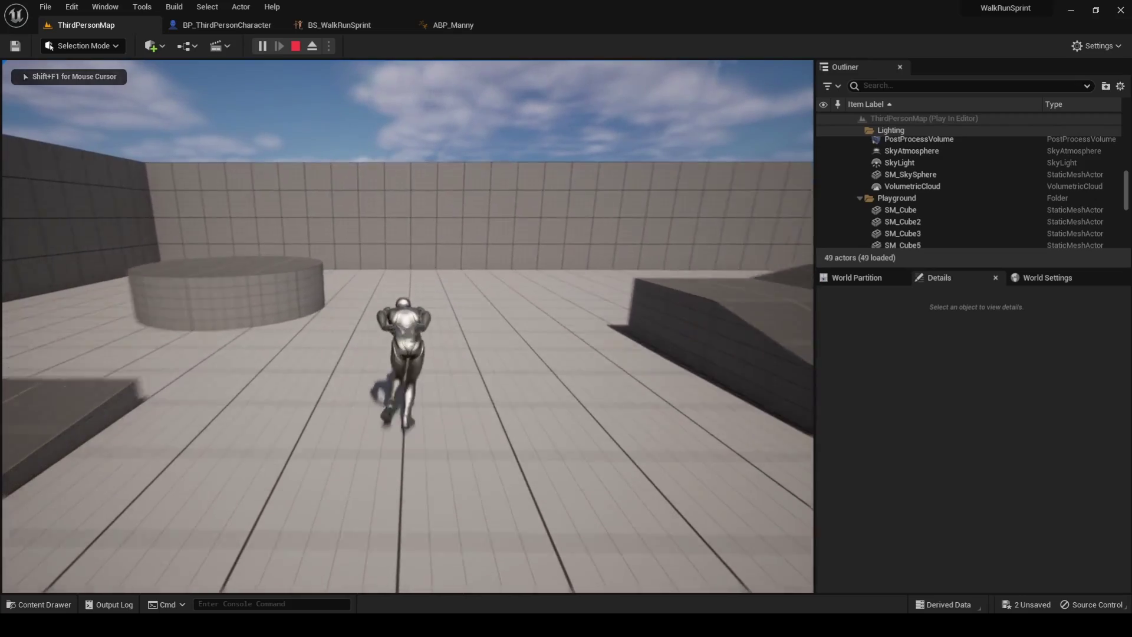